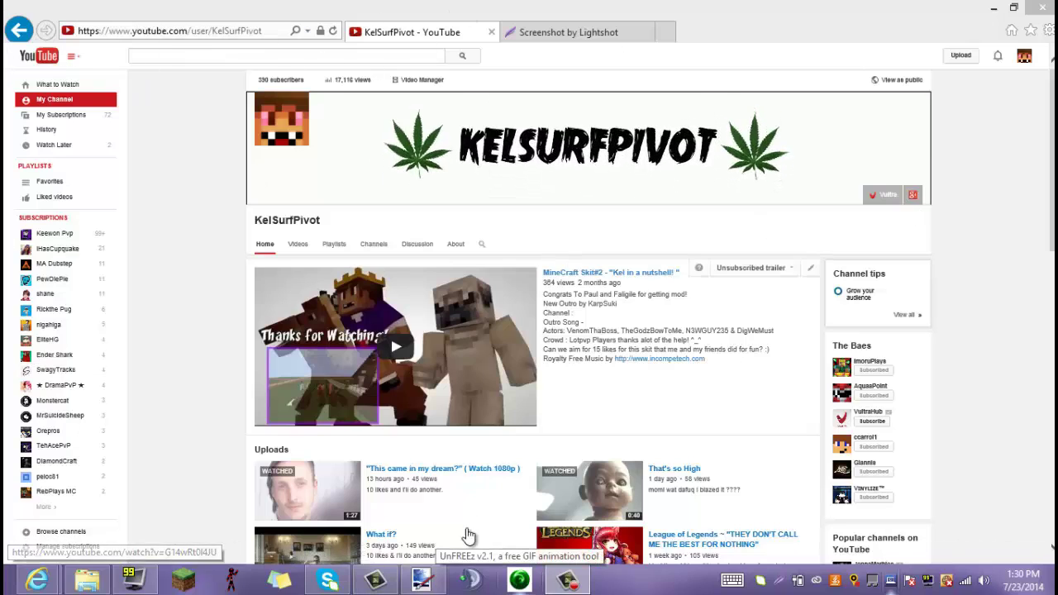
# Step: Bring the black-and-white k2.gif banner in Paint.NET to the front
pyautogui.click(423, 581)
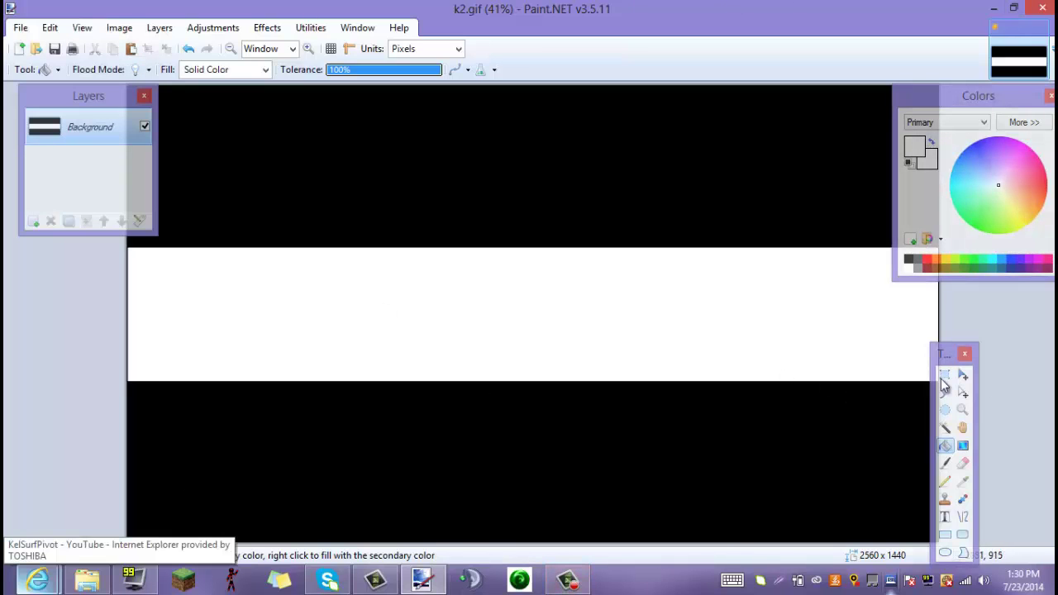
# Step: Choose the Text tool at size 144 and nudge the Layers panel slightly left
pyautogui.click(946, 517)
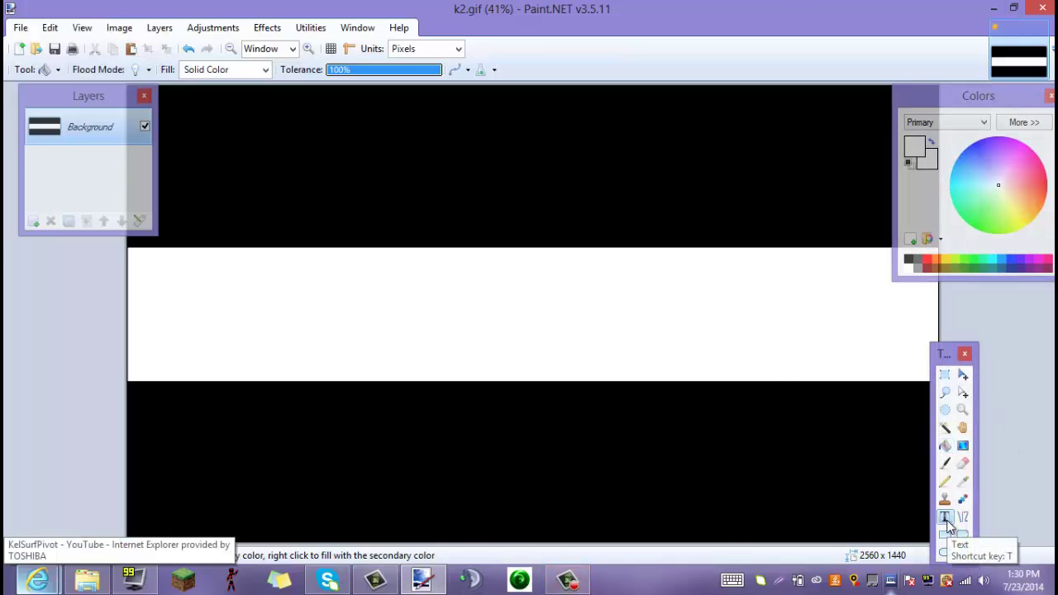
pyautogui.moveTo(86, 100); pyautogui.dragTo(74, 100)
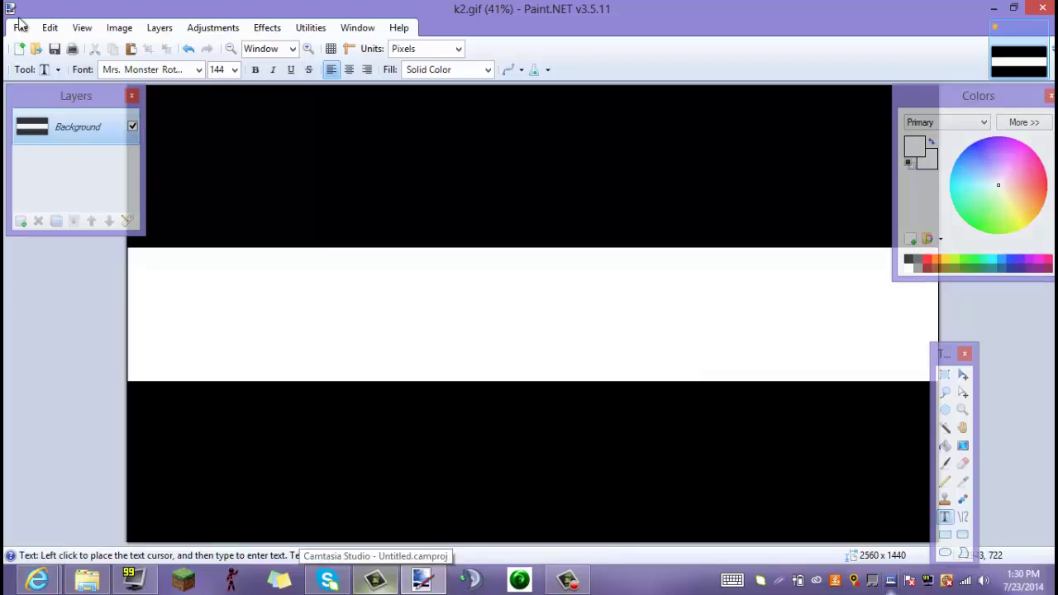
# Step: On a new layer, write red 'REBMC' in Avengeance Mightiest Avenger, centred on the white band
pyautogui.click(21, 222)
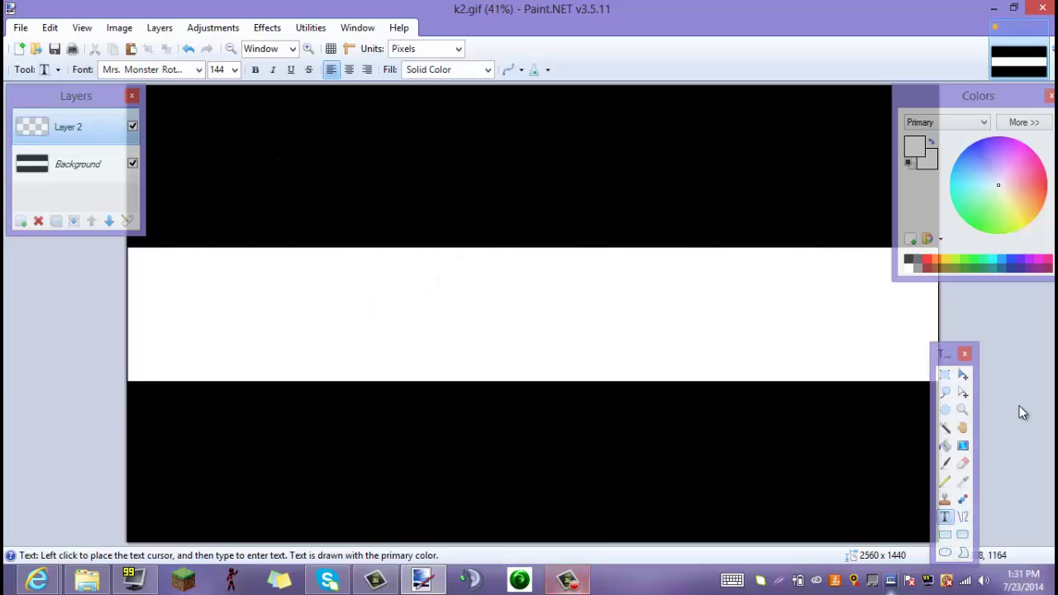
pyautogui.click(927, 260)
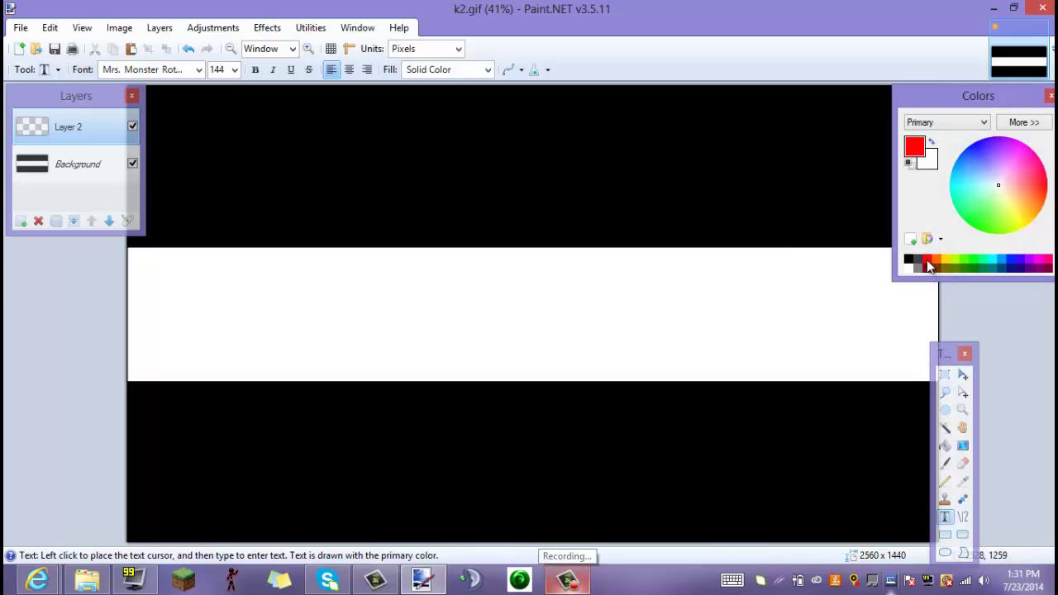
pyautogui.click(396, 308)
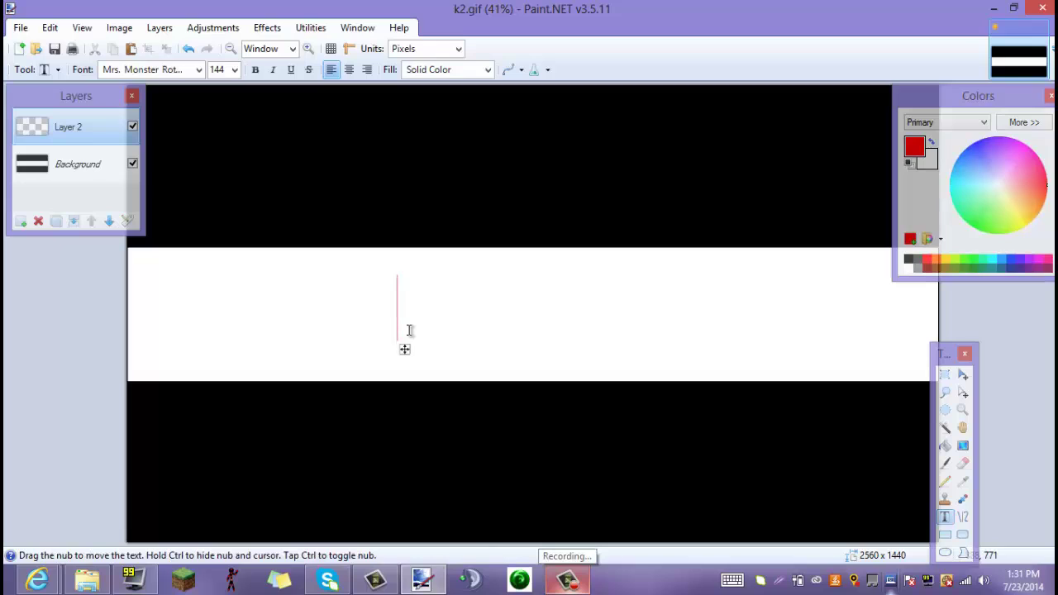
pyautogui.write('REBMC')
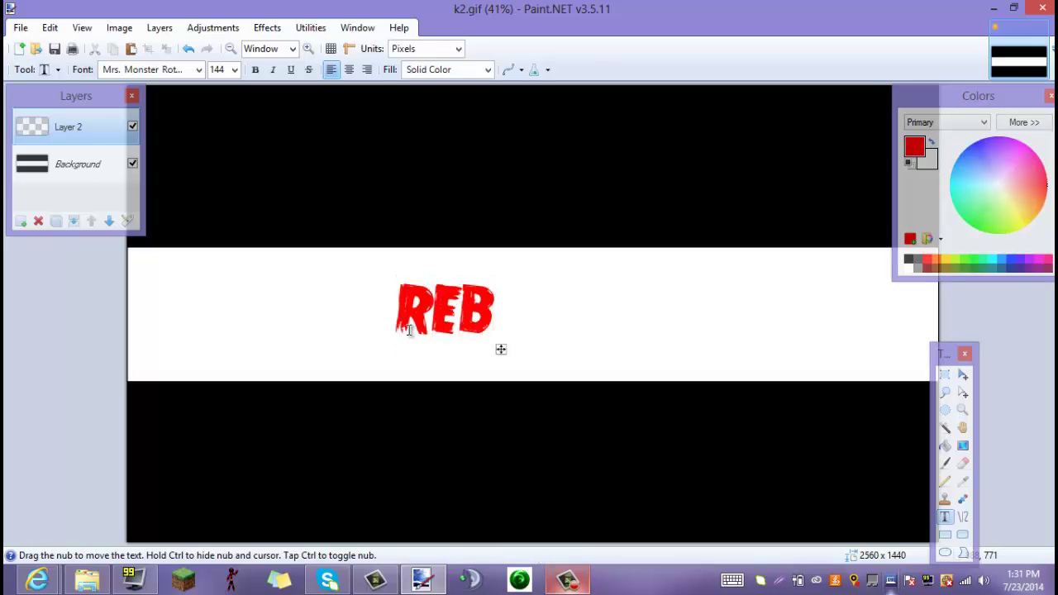
pyautogui.press('BackSpace')
pyautogui.press('BackSpace')
pyautogui.press('BackSpace')
pyautogui.press('BackSpace')
pyautogui.press('BackSpace')
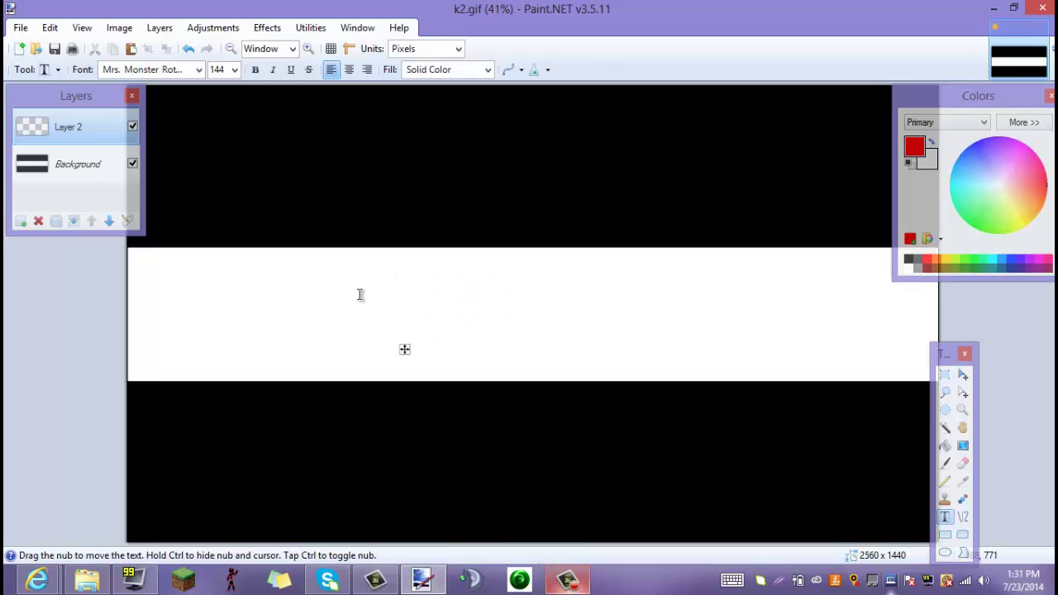
pyautogui.click(199, 70)
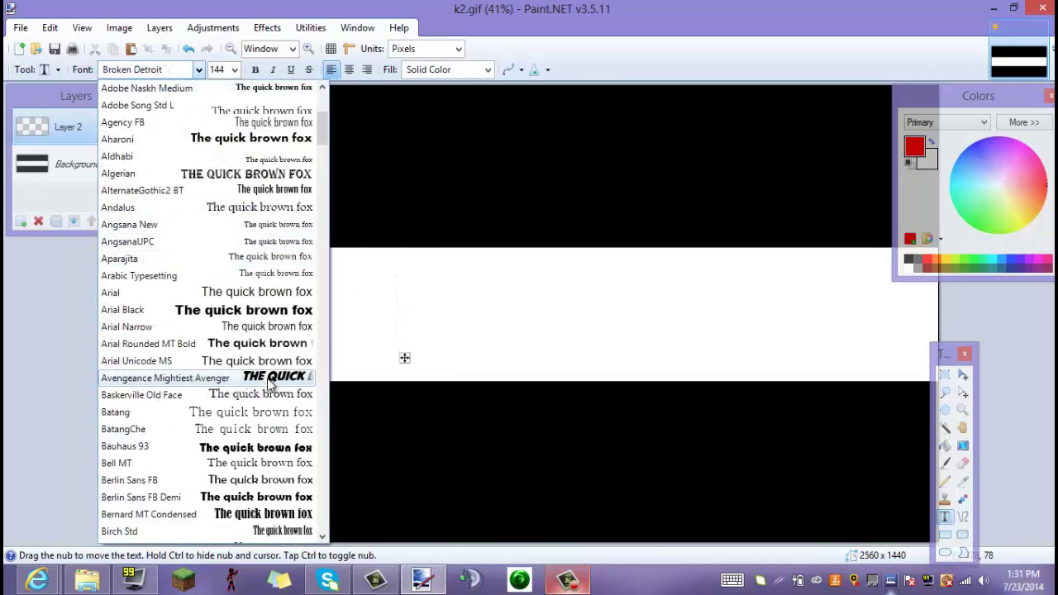
pyautogui.click(269, 380)
pyautogui.write('REBMC')
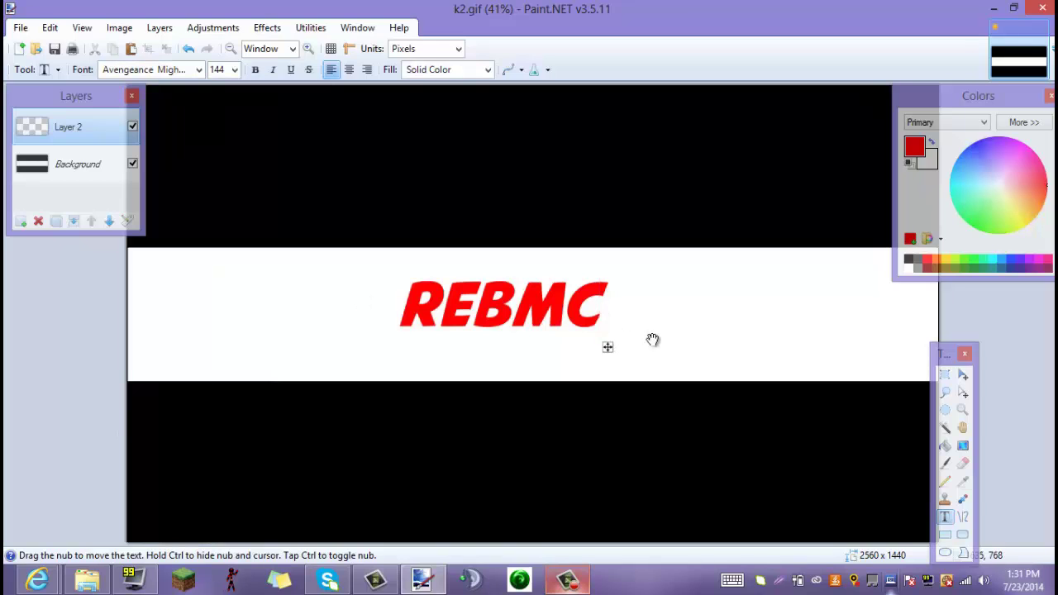
pyautogui.moveTo(607, 348)
pyautogui.mouseDown()
pyautogui.moveTo(574, 373)
pyautogui.moveTo(591, 349)
pyautogui.moveTo(579, 367)
pyautogui.moveTo(604, 361)
pyautogui.mouseUp()
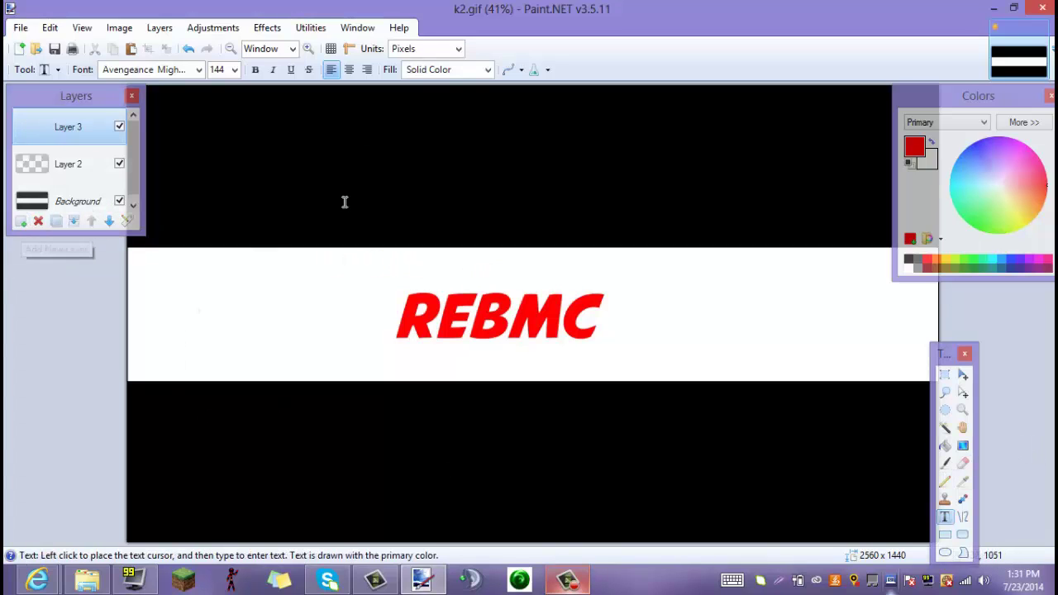
# Step: Copy the Ronald McDonald picture from the Lightshot screenshot page
pyautogui.click(37, 579)
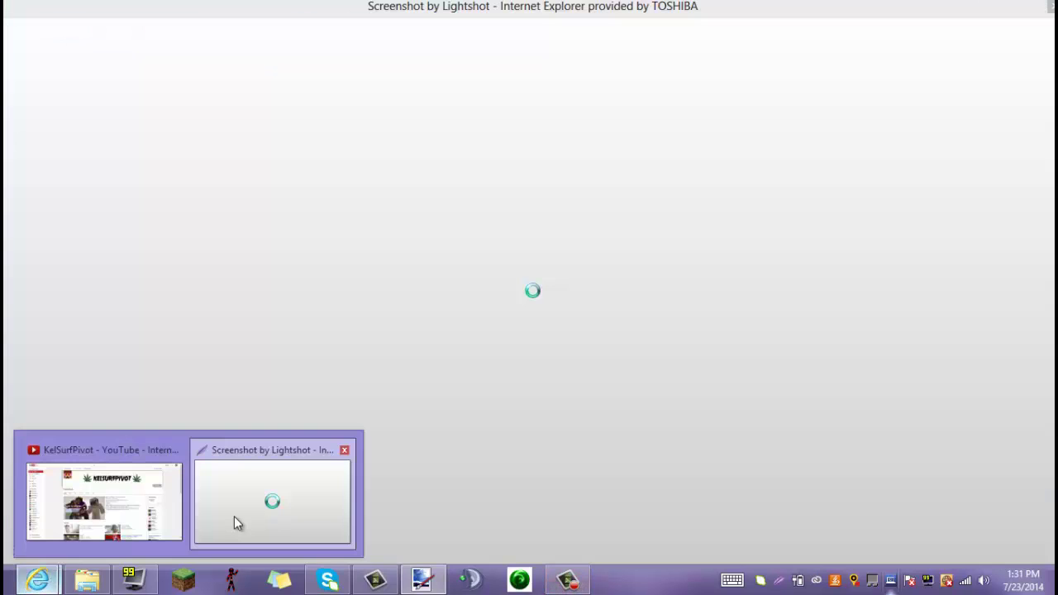
pyautogui.click(234, 516)
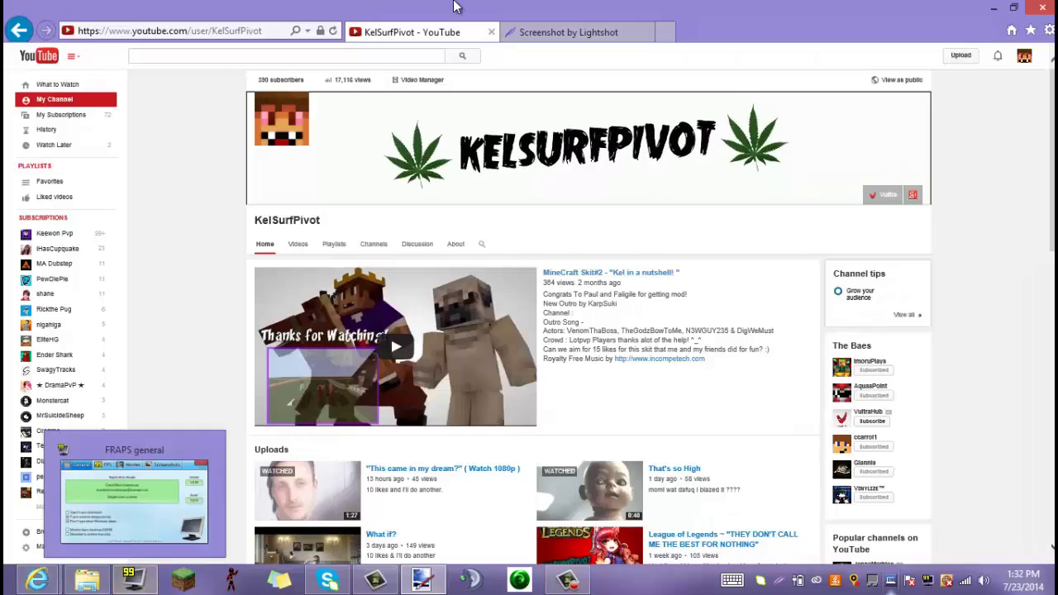
pyautogui.click(537, 31)
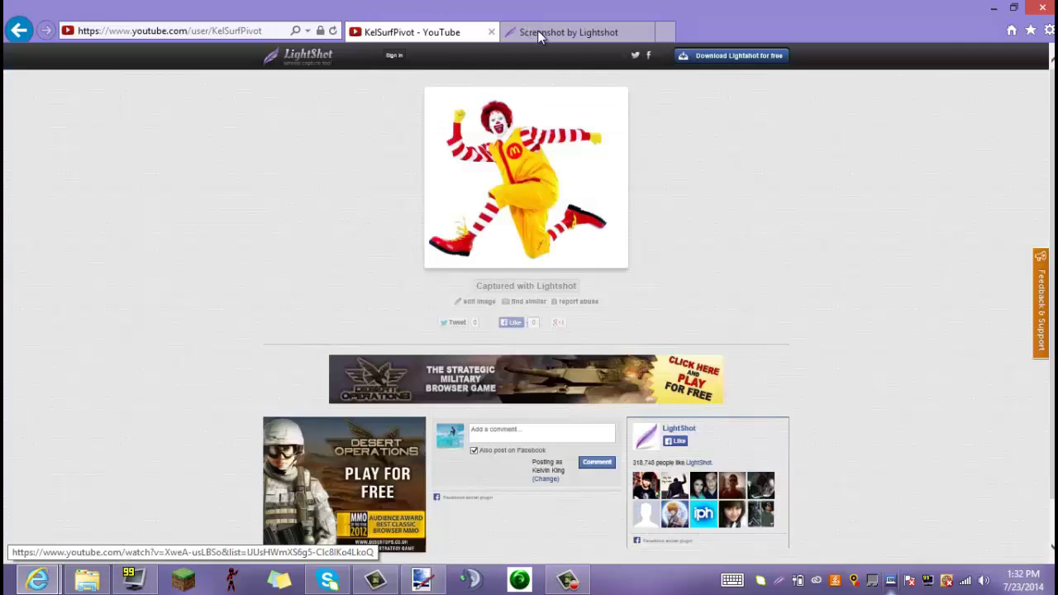
pyautogui.rightClick(521, 150)
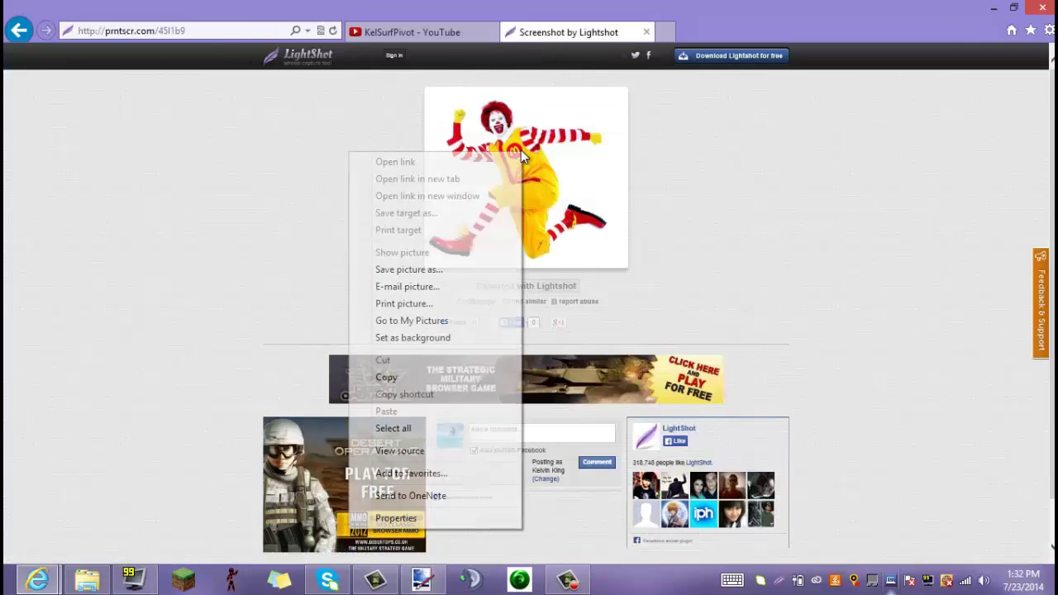
pyautogui.click(389, 374)
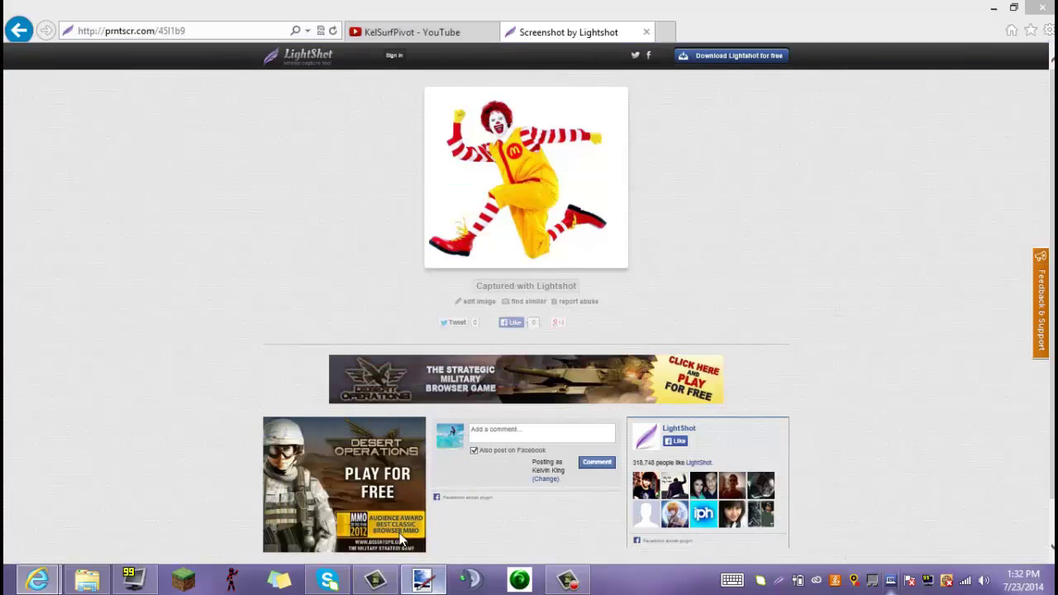
# Step: Create a new blank 360 x 317 image in Paint.NET
pyautogui.click(422, 580)
pyautogui.click(19, 49)
pyautogui.click(551, 378)
# Step: Paste the Ronald picture and Magic Wand its white background at lower tolerance (about 49%)
pyautogui.hotkey('ctrl', 'v')
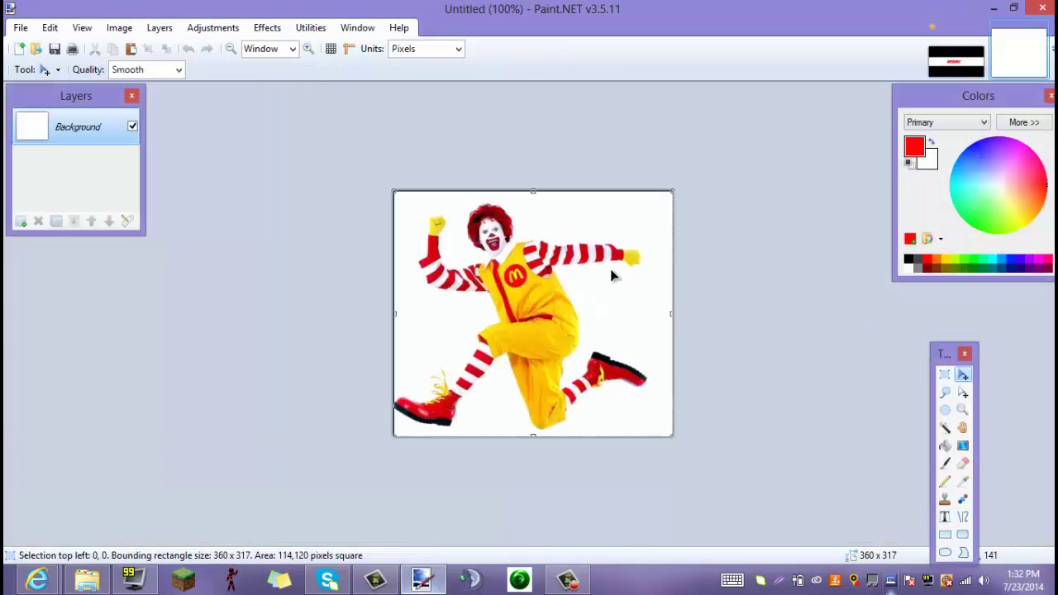
pyautogui.click(610, 303)
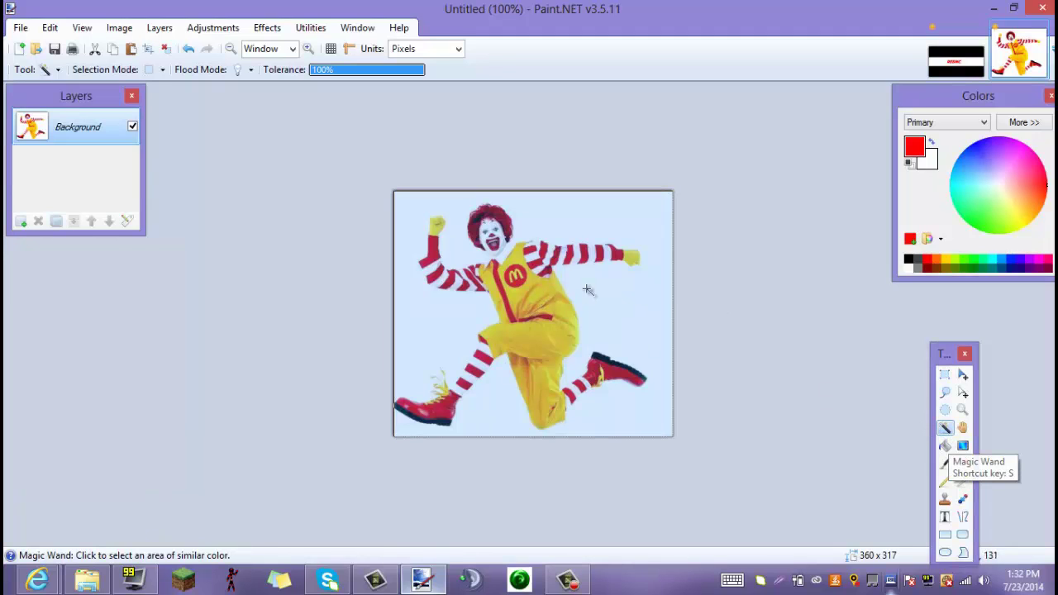
pyautogui.click(588, 288)
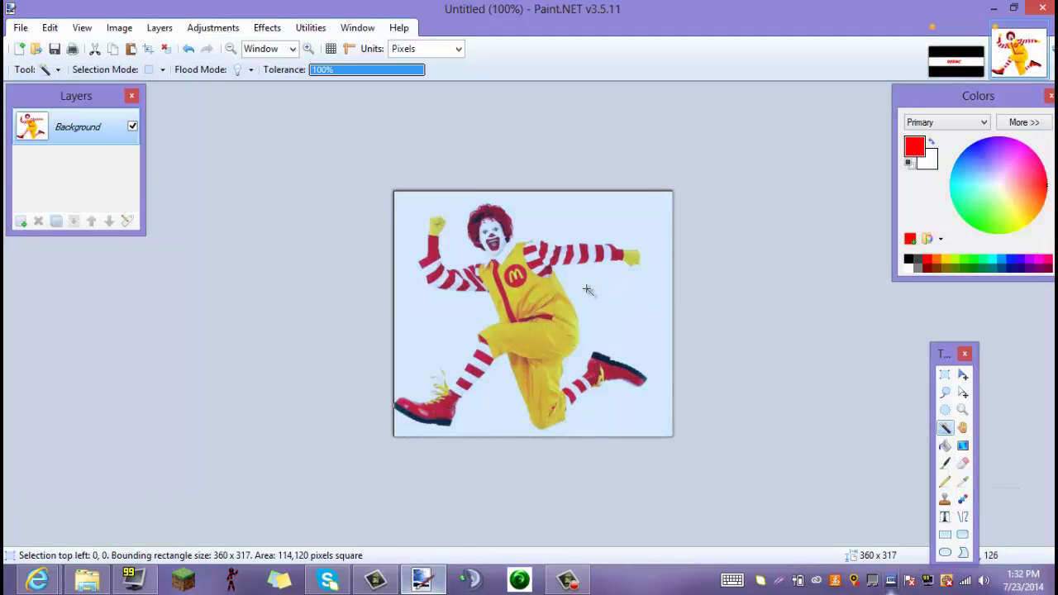
pyautogui.moveTo(371, 71); pyautogui.dragTo(368, 74)
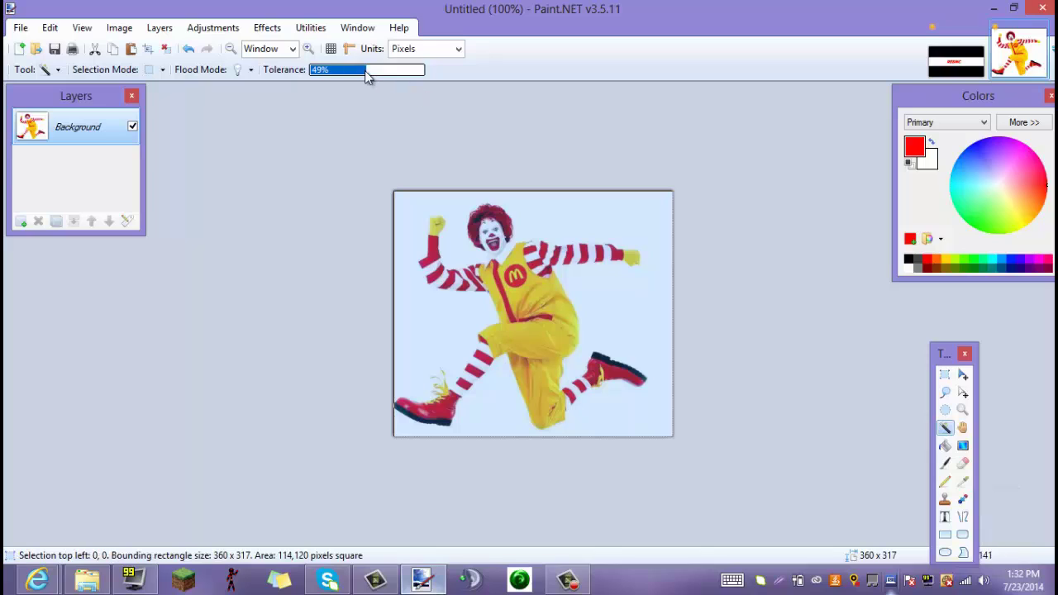
pyautogui.click(357, 71)
pyautogui.click(597, 289)
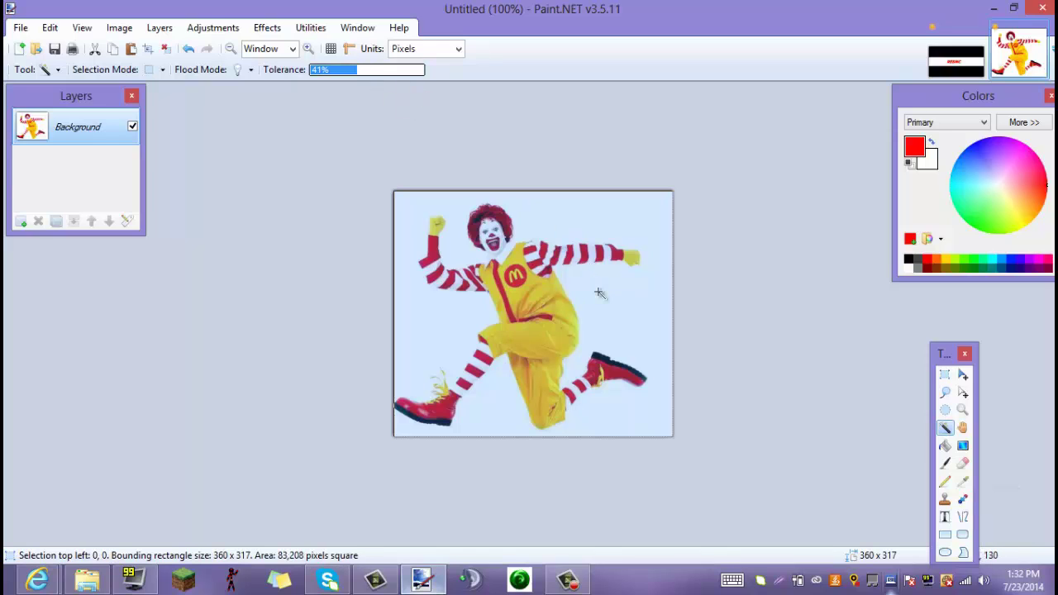
pyautogui.click(414, 206)
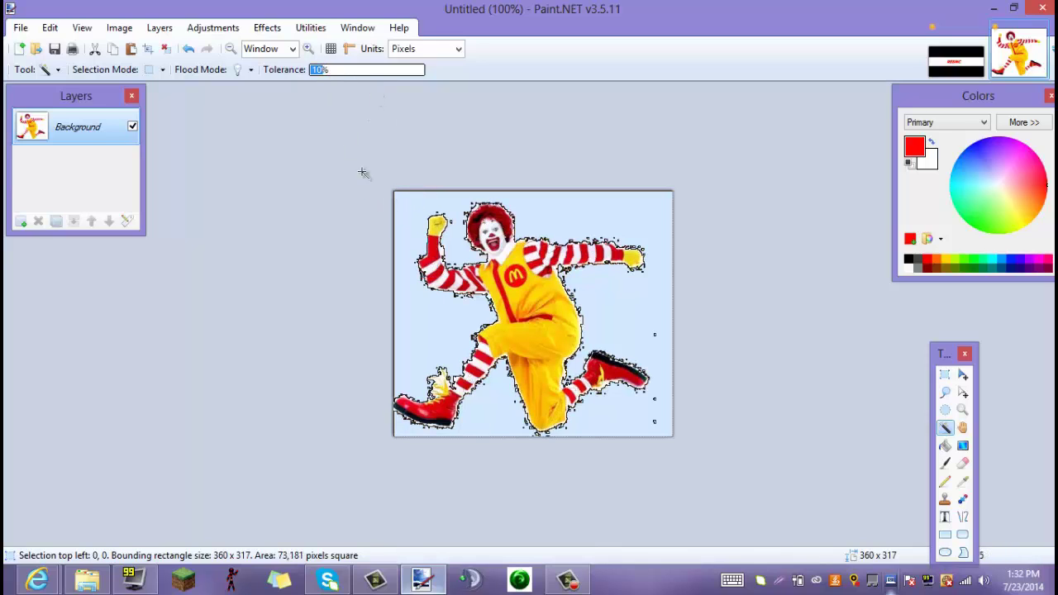
# Step: Erase the selected white background, select the whole cut-out, and return to k2.gif
pyautogui.click(49, 28)
pyautogui.click(73, 172)
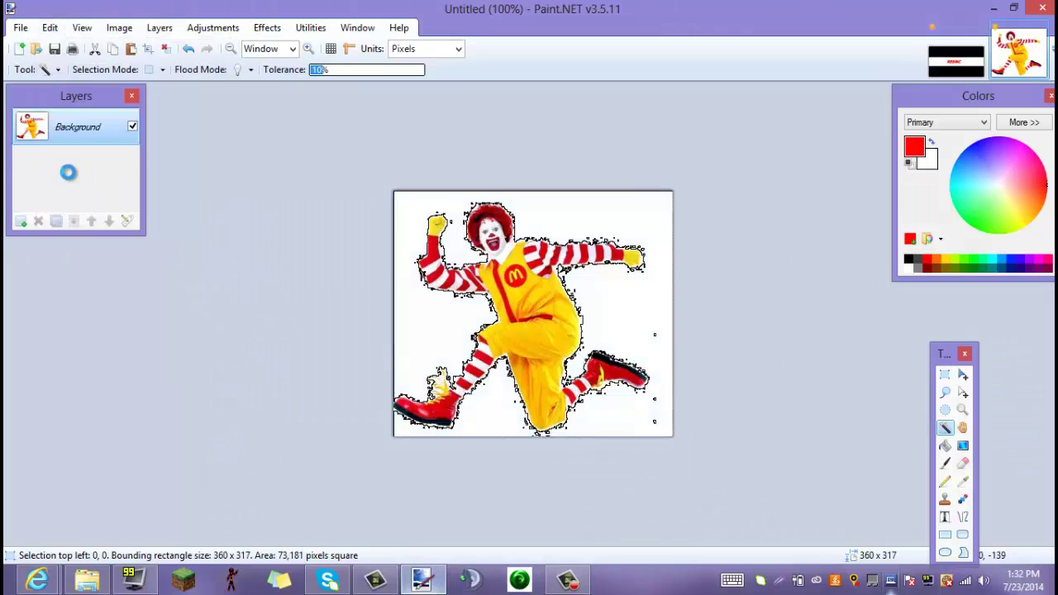
pyautogui.hotkey('ctrl', 'a')
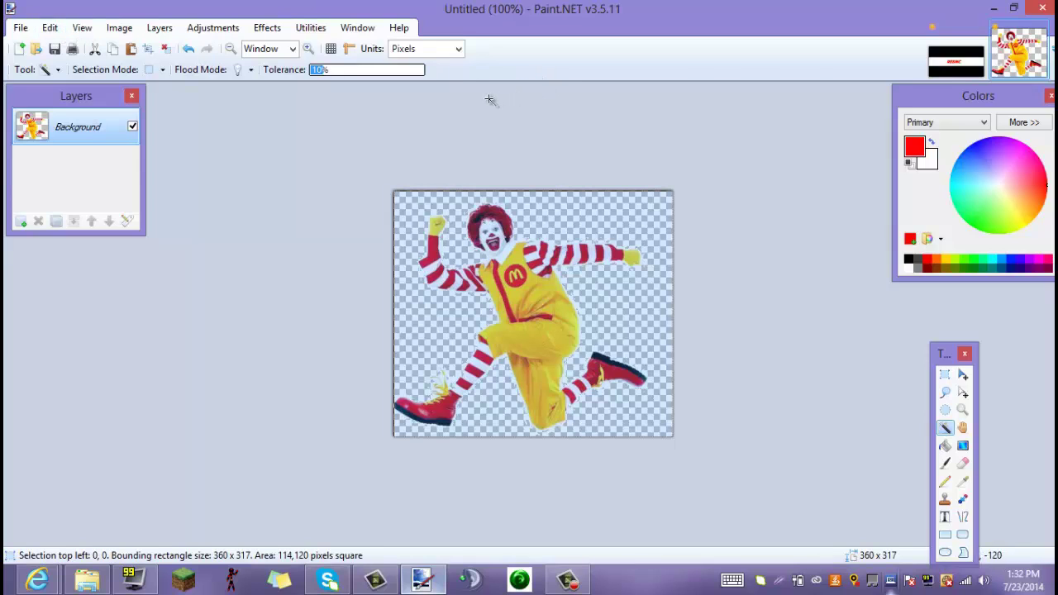
pyautogui.click(930, 68)
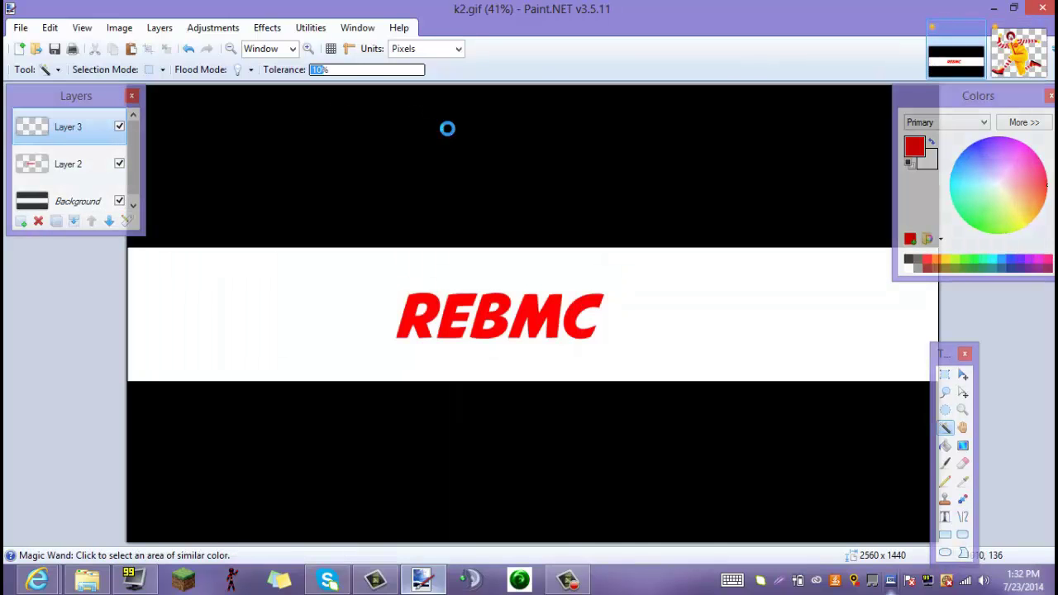
# Step: Paste two Ronald cut-outs into the banner, one on each side of REBMC
pyautogui.hotkey('ctrl', 'v')
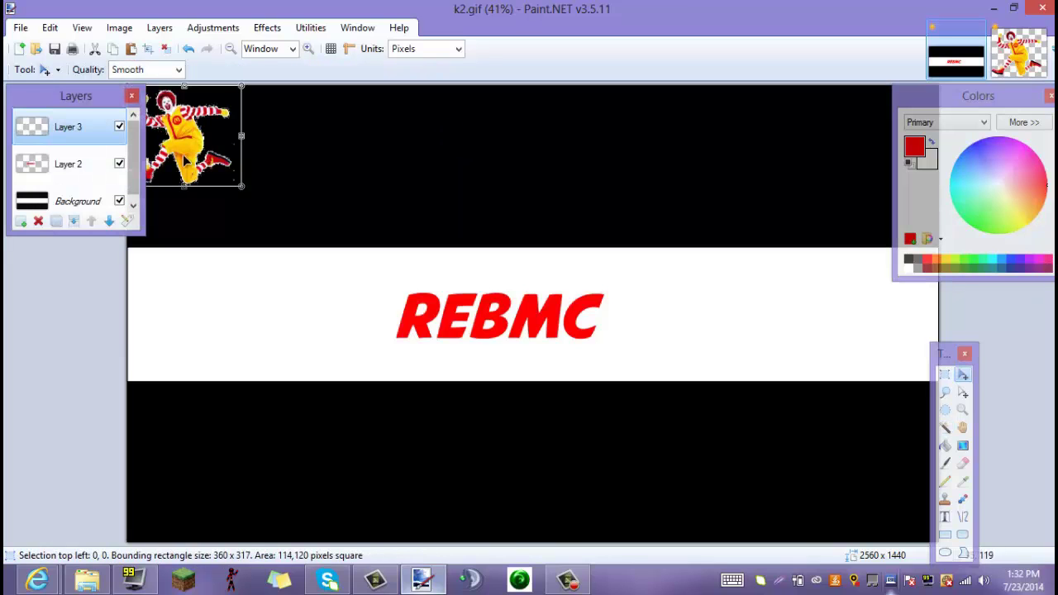
pyautogui.moveTo(164, 153); pyautogui.dragTo(282, 350)
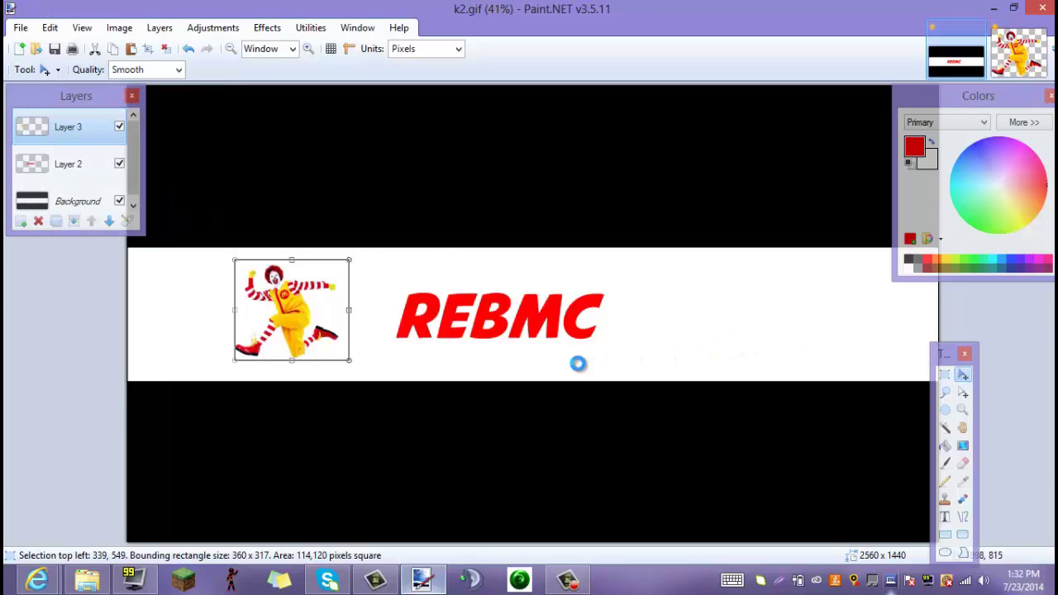
pyautogui.hotkey('ctrl', 'v')
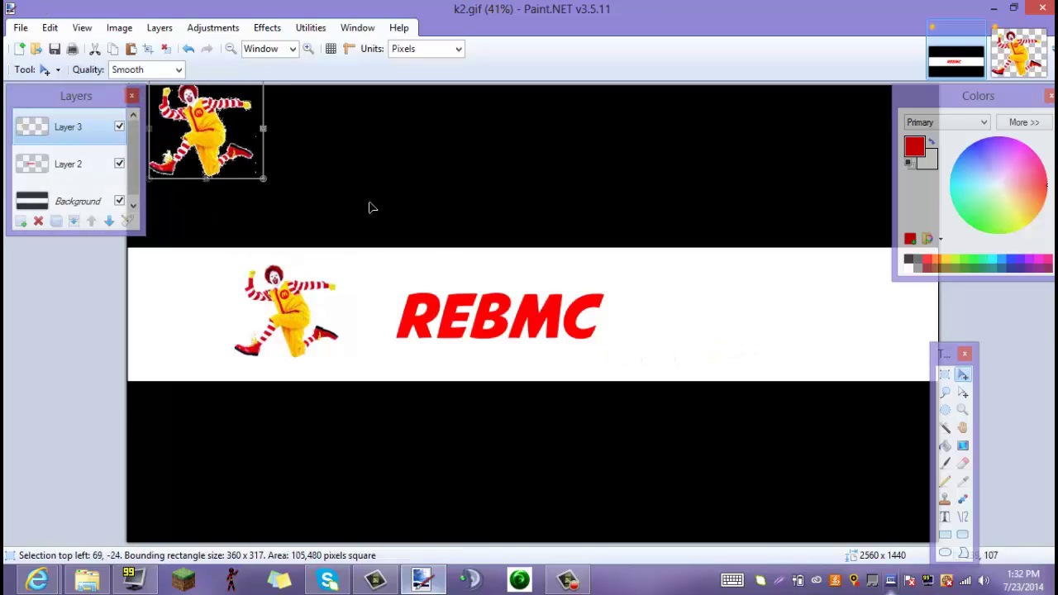
pyautogui.moveTo(385, 208); pyautogui.dragTo(706, 305)
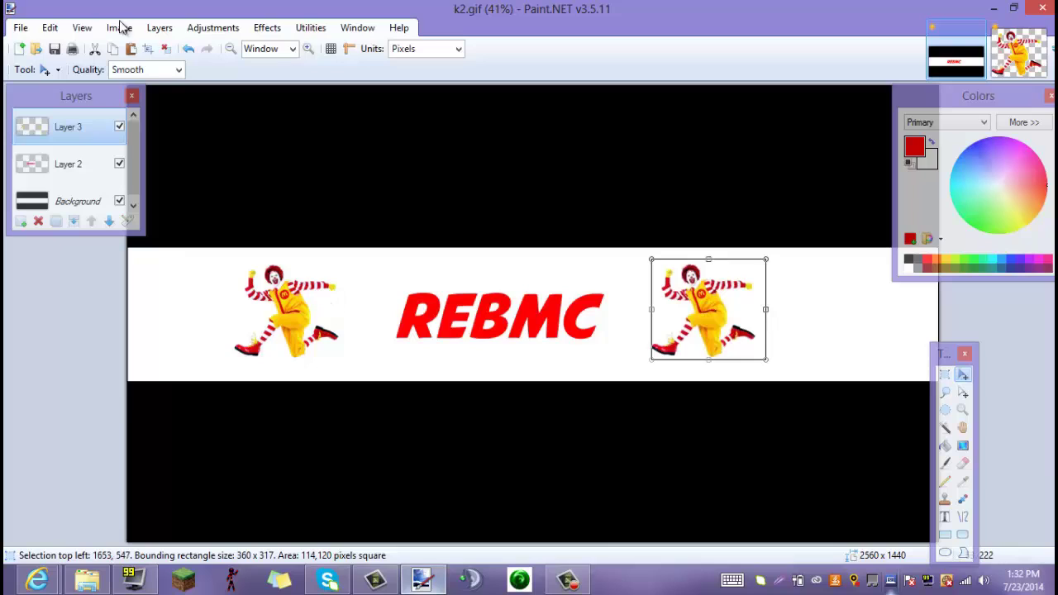
# Step: Deselect, then select the entire striped Background layer of k2.gif
pyautogui.hotkey('ctrl', 'd')
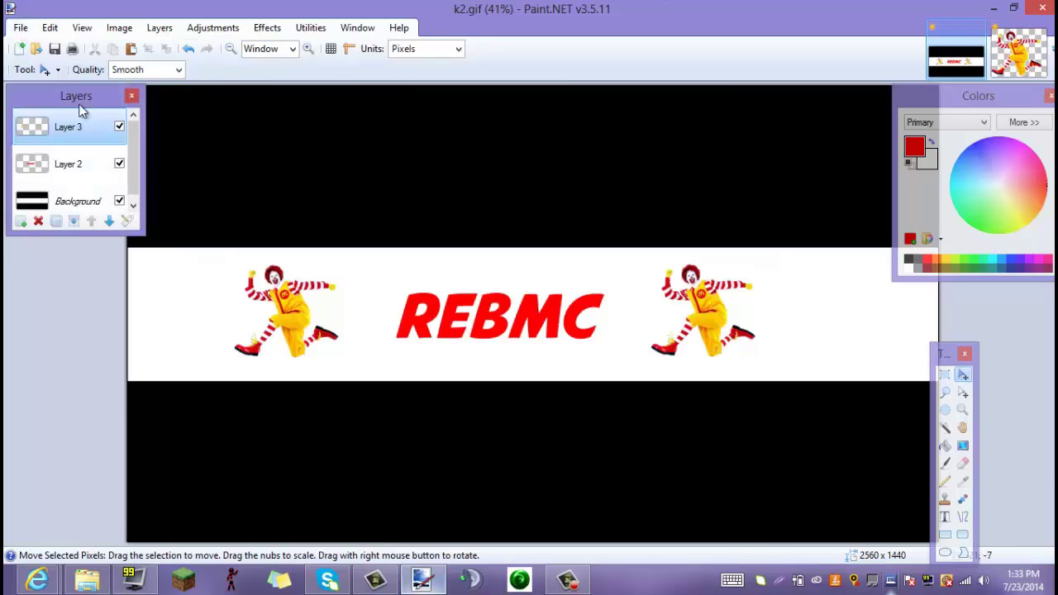
pyautogui.click(70, 201)
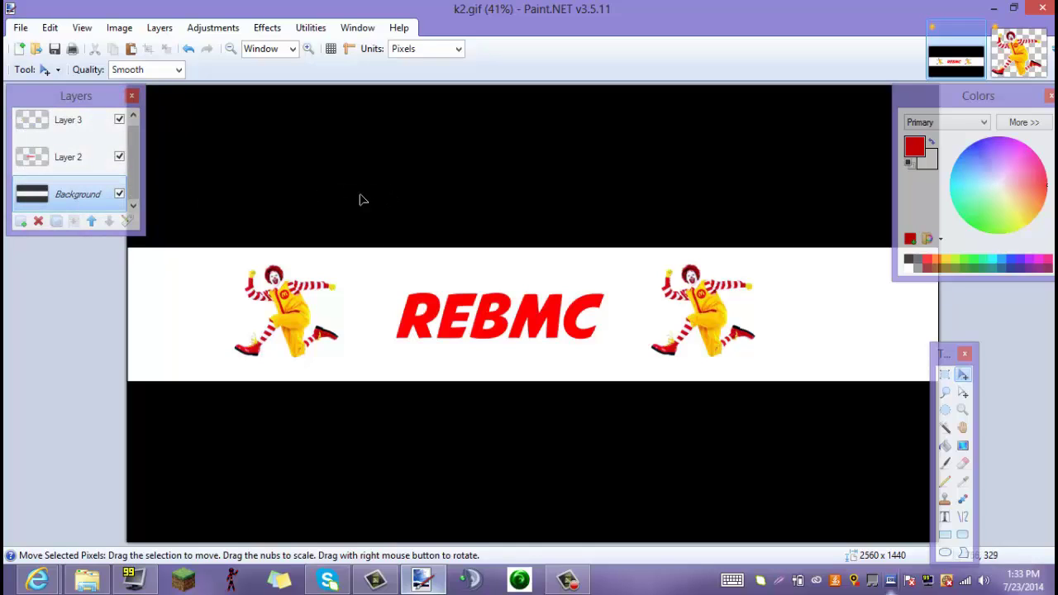
pyautogui.hotkey('ctrl', 'a')
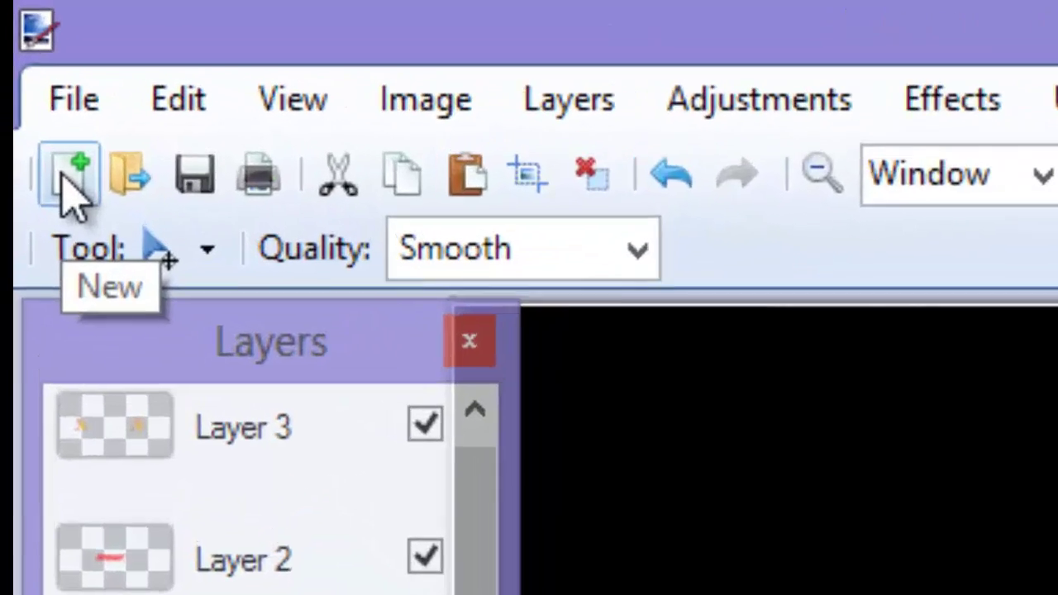
# Step: Create a new 2560 x 1440 image and paste the striped background into it
pyautogui.click(35, 89)
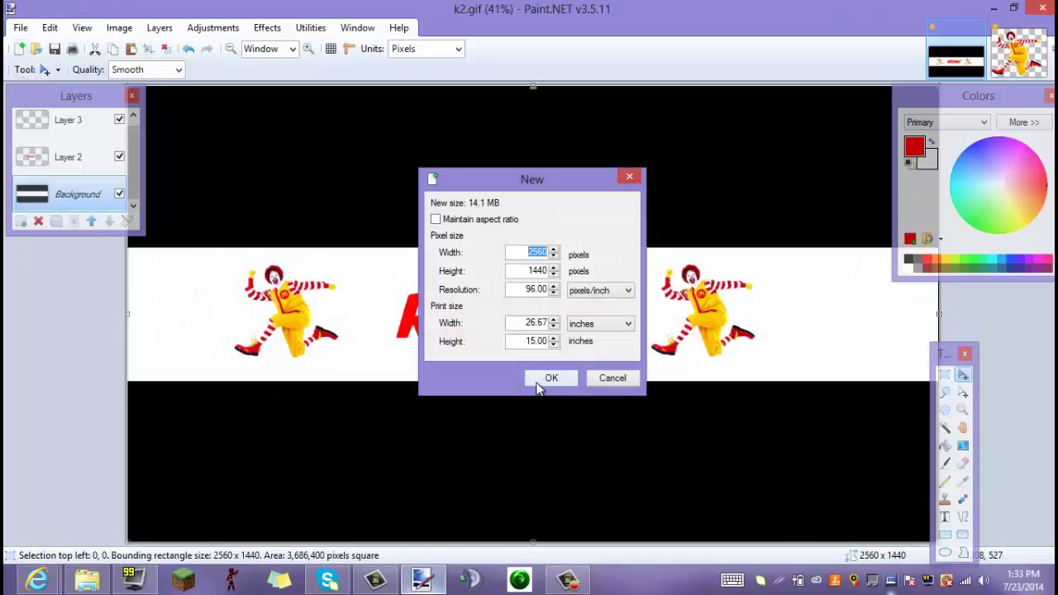
pyautogui.click(541, 378)
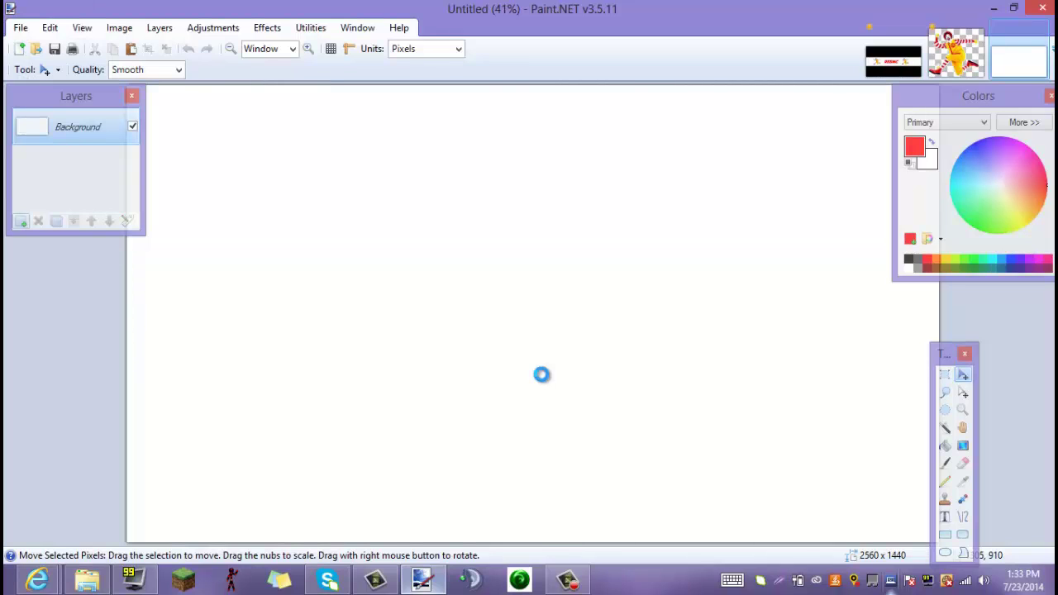
pyautogui.hotkey('ctrl', 'v')
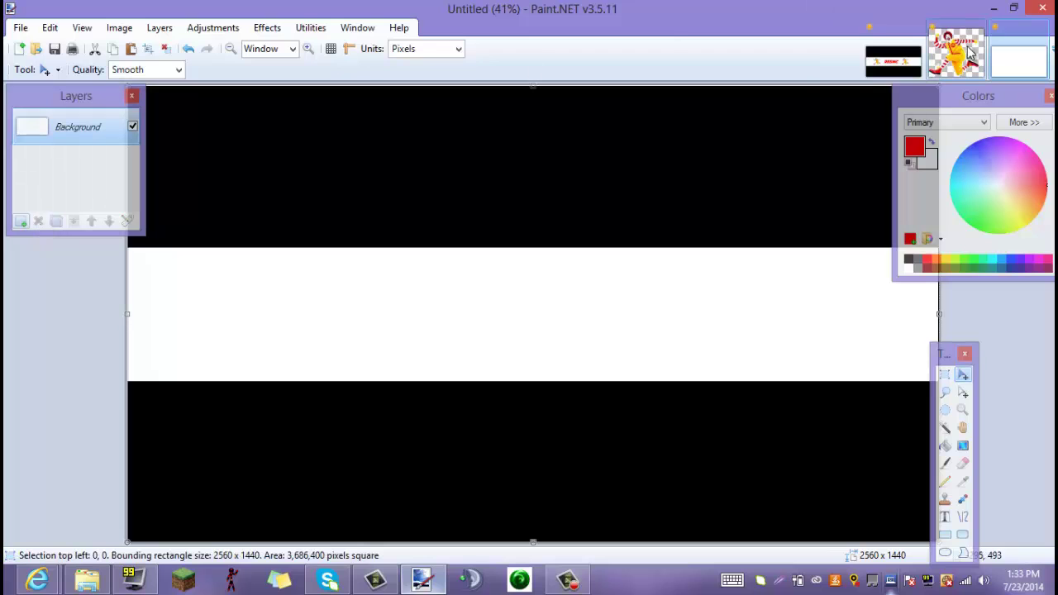
# Step: Close the Ronald cut-out image without saving
pyautogui.click(983, 31)
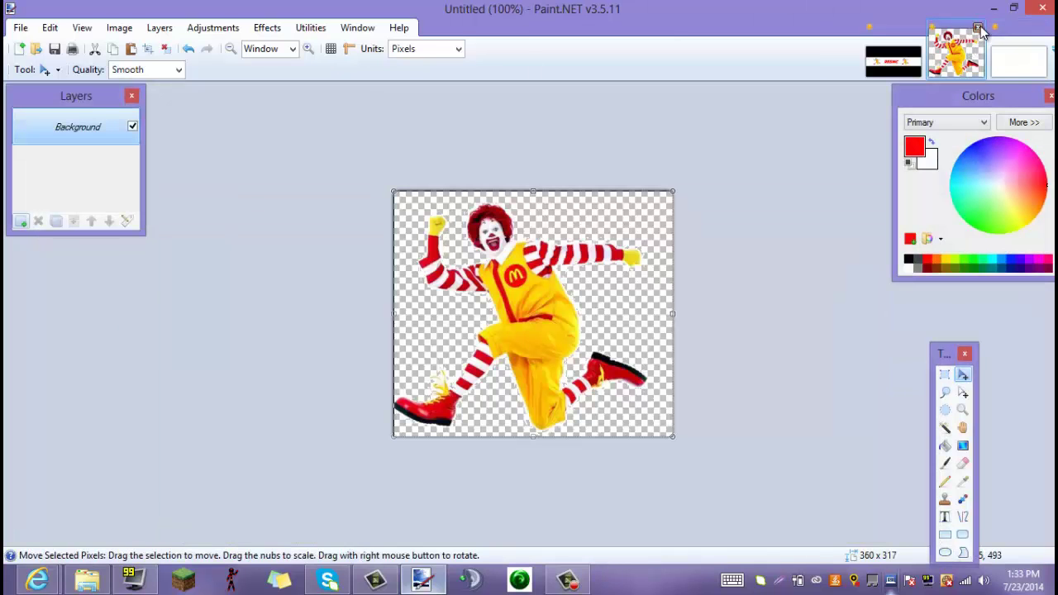
pyautogui.click(979, 27)
pyautogui.click(531, 331)
pyautogui.hotkey('ctrl', 'alt', 'v')
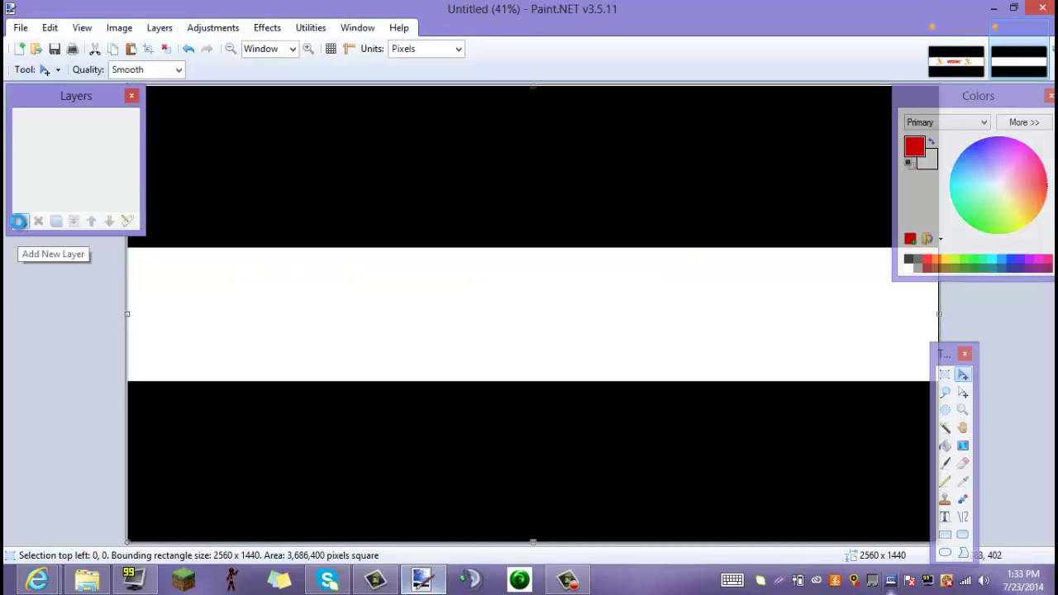
# Step: Add layers to the new image and copy k2.gif's REBMC text and clown layers onto them
pyautogui.click(21, 224)
pyautogui.click(970, 62)
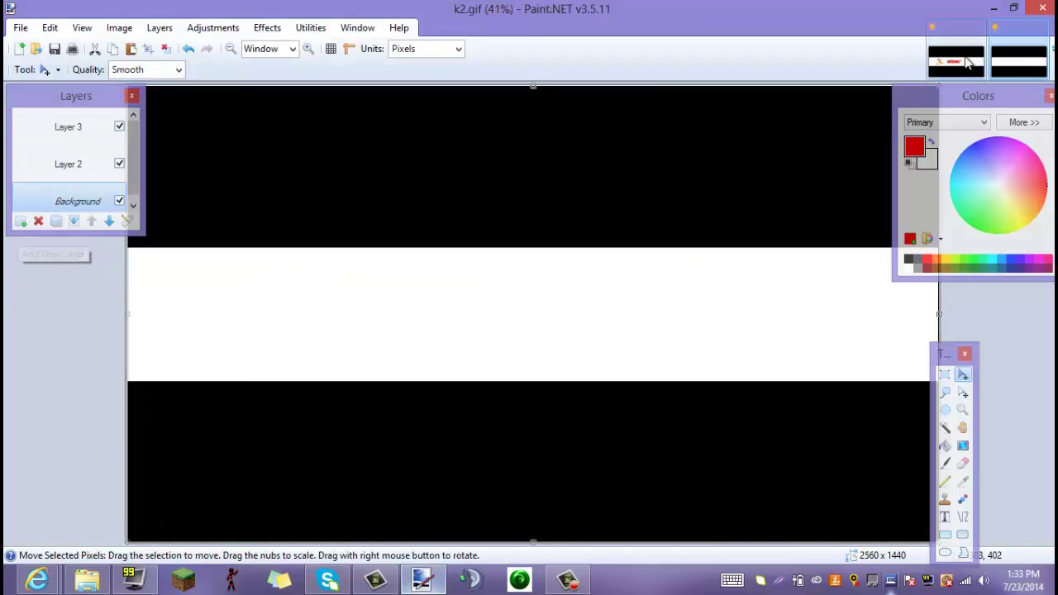
pyautogui.click(81, 164)
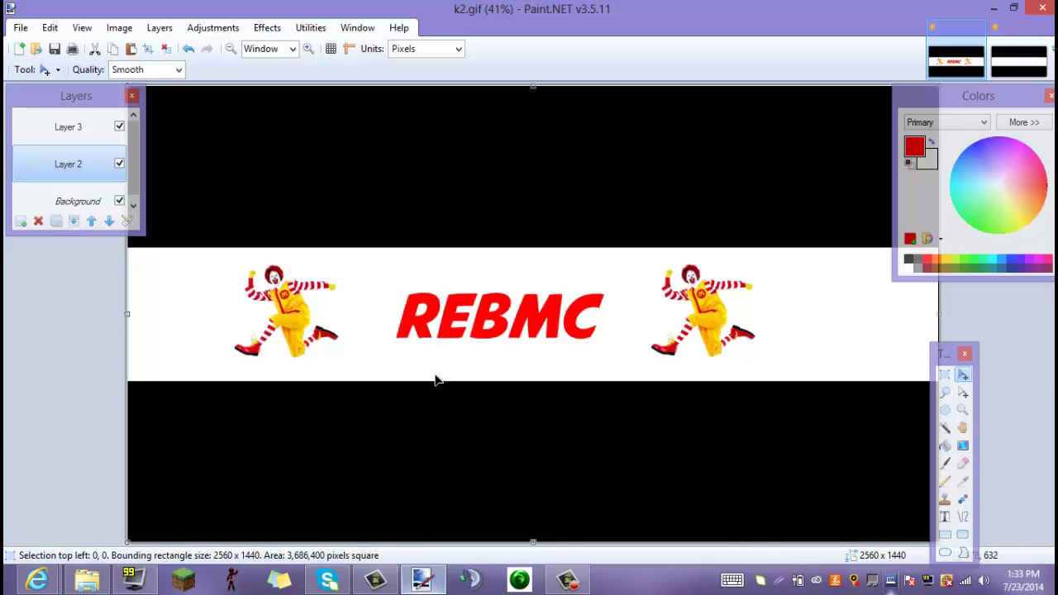
pyautogui.click(1009, 71)
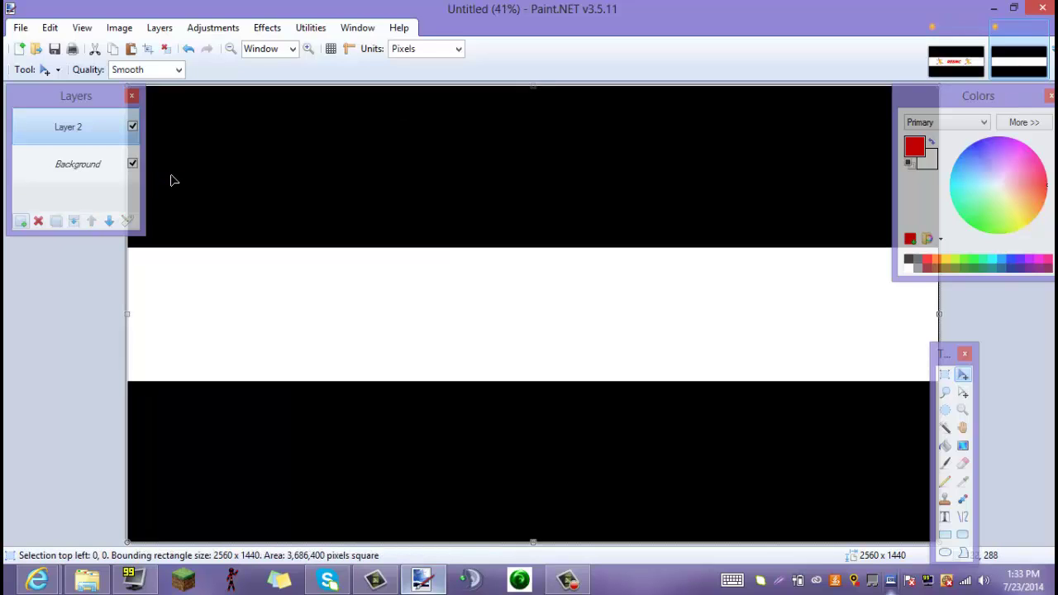
pyautogui.click(948, 69)
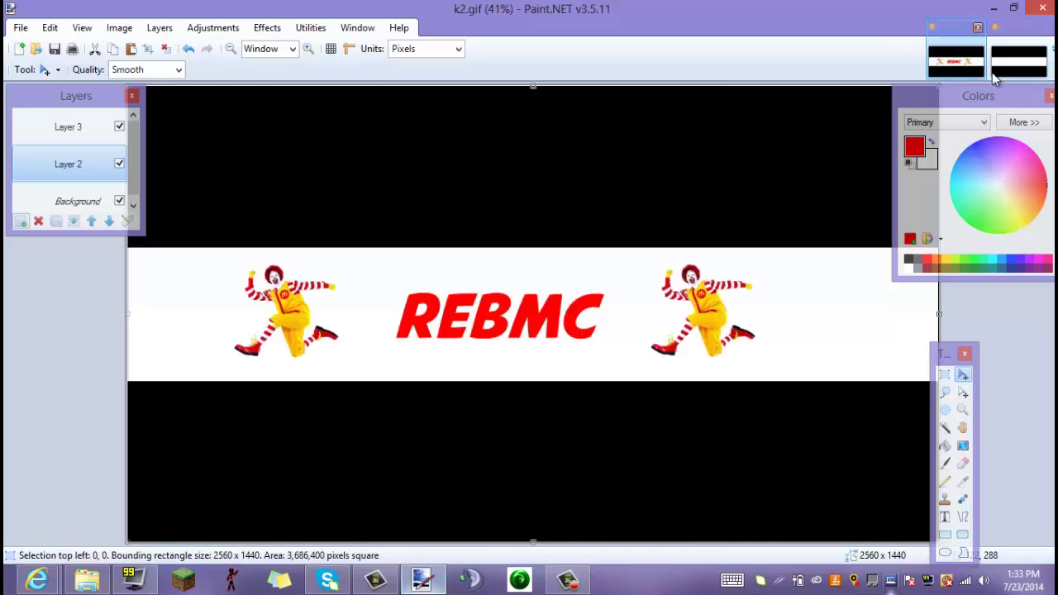
pyautogui.click(71, 128)
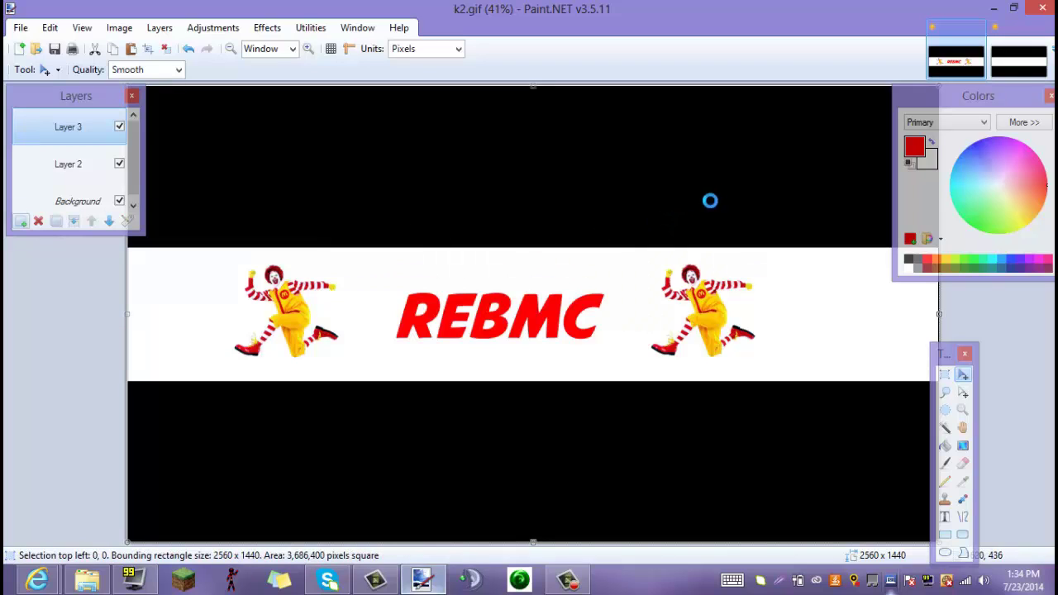
pyautogui.click(1019, 62)
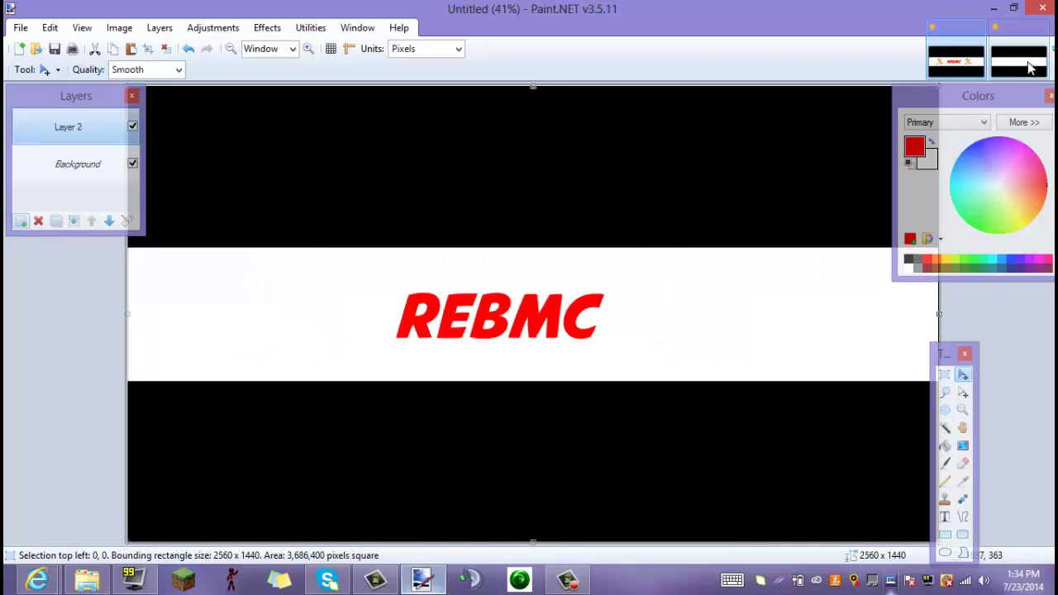
pyautogui.click(22, 222)
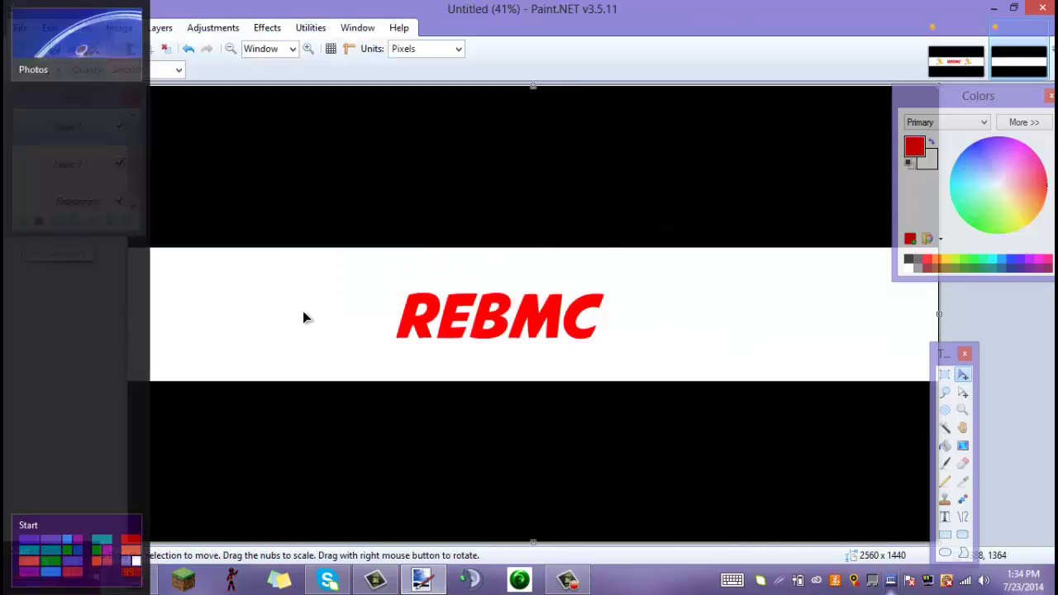
pyautogui.hotkey('ctrl', 'v')
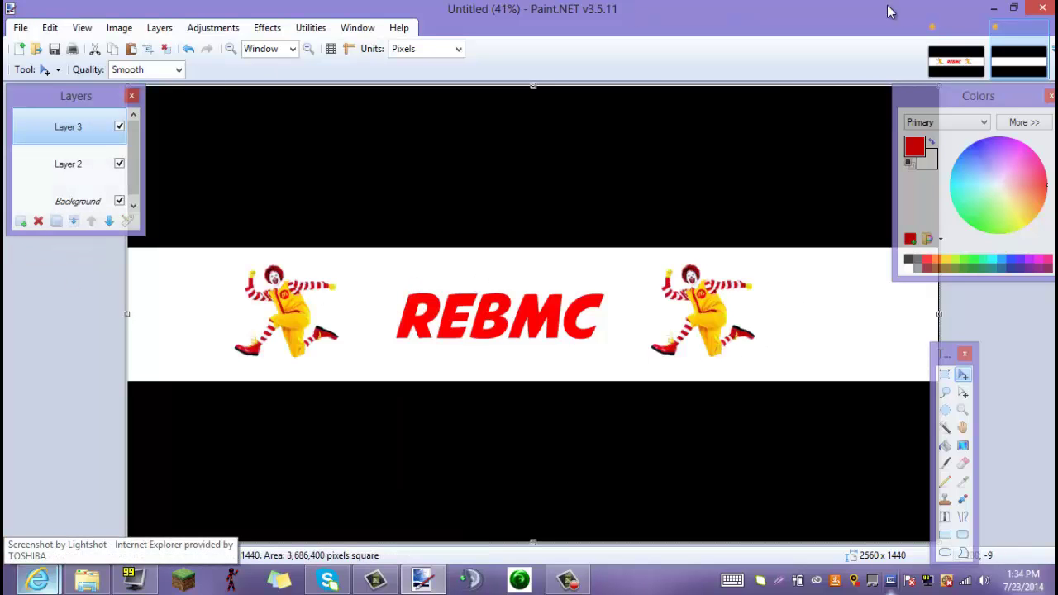
# Step: On Layer 2, move the REBMC text slightly lower and to the left
pyautogui.click(943, 376)
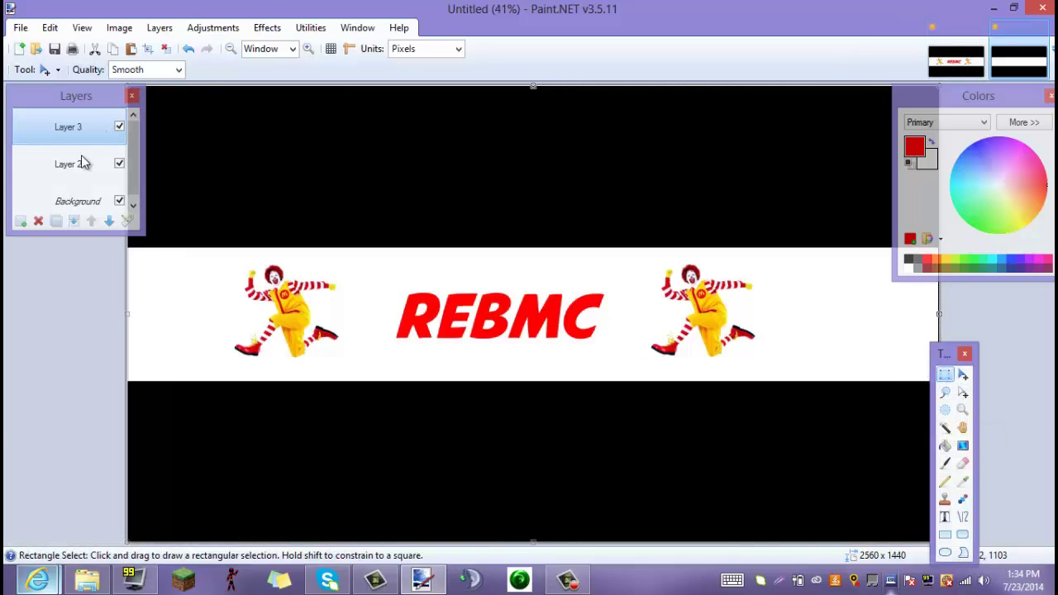
pyautogui.hotkey('ctrl', 'a')
pyautogui.click(88, 199)
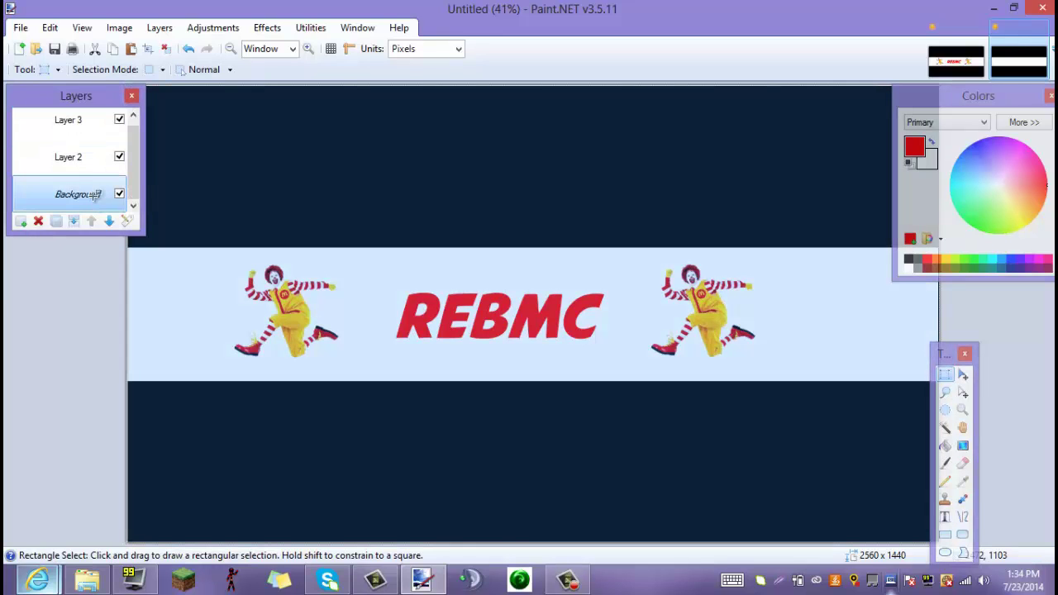
pyautogui.click(85, 163)
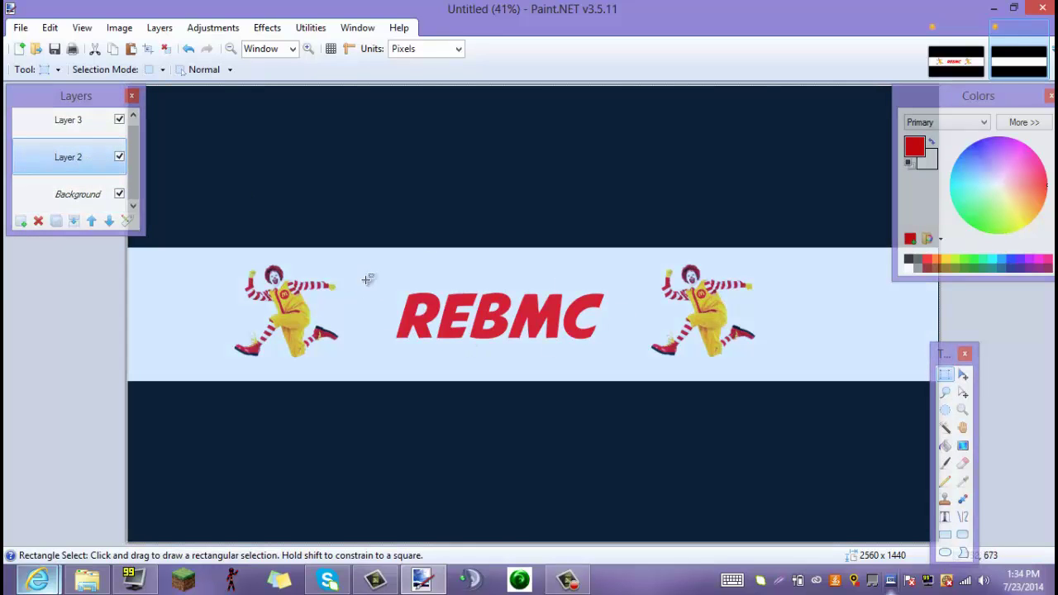
pyautogui.moveTo(379, 268); pyautogui.dragTo(455, 362)
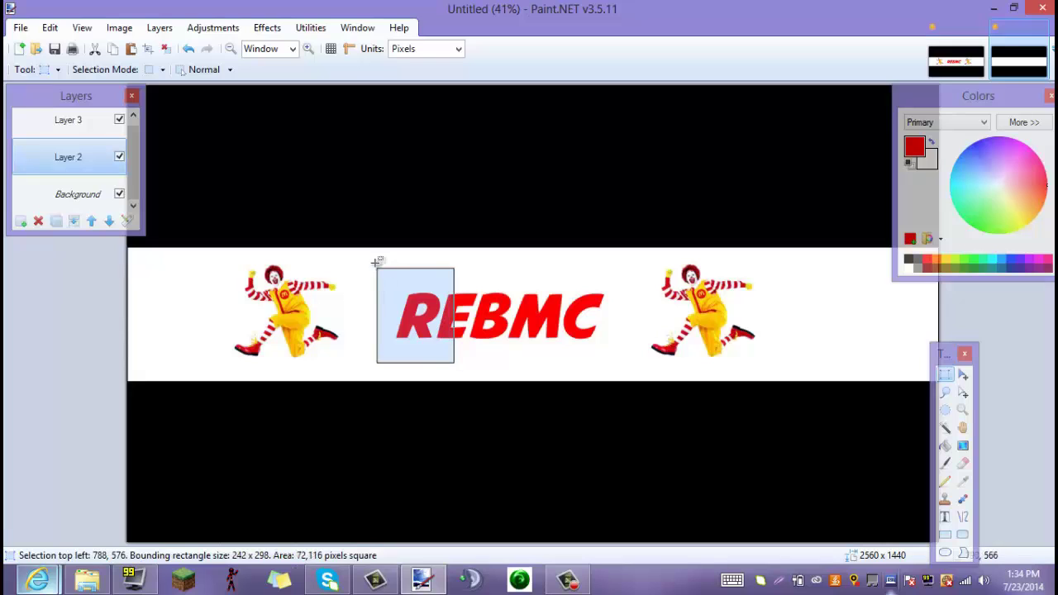
pyautogui.moveTo(373, 261); pyautogui.dragTo(627, 365)
pyautogui.click(963, 376)
pyautogui.moveTo(568, 286); pyautogui.dragTo(559, 303)
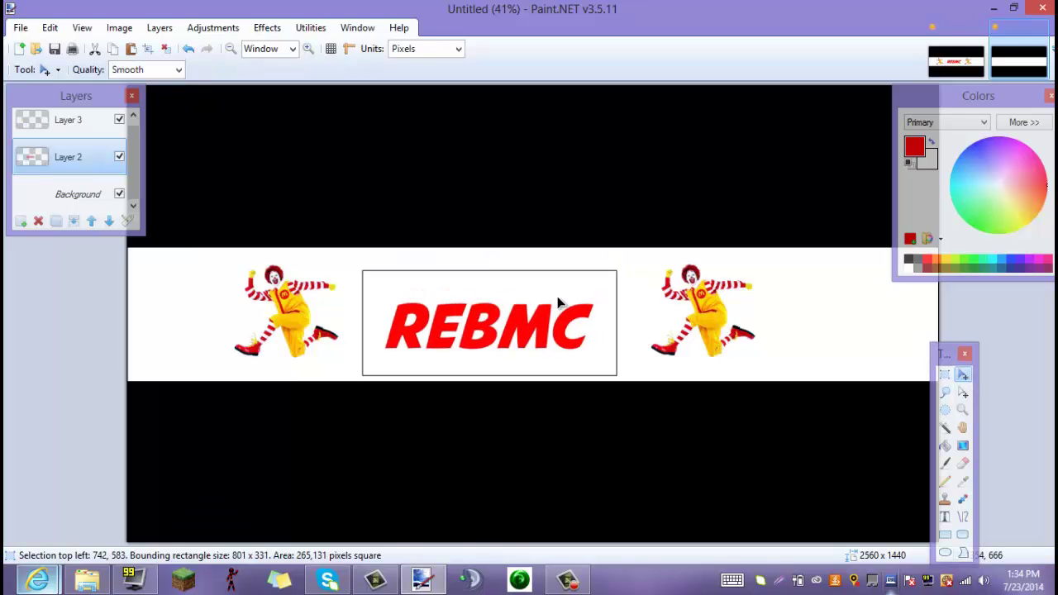
# Step: On Layer 3, move the left Ronald figure slightly lower
pyautogui.click(33, 123)
pyautogui.click(946, 374)
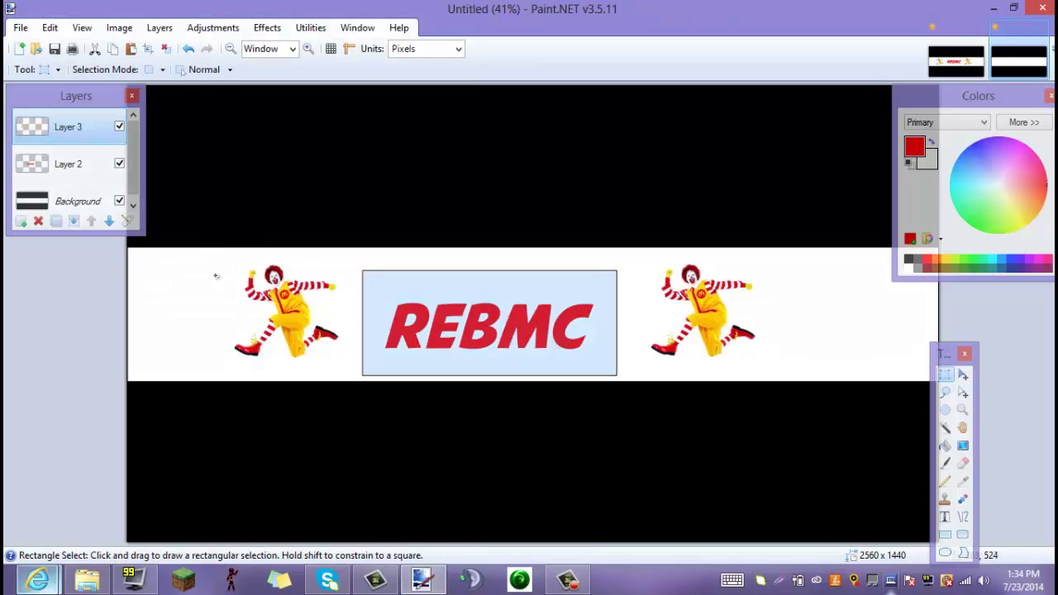
pyautogui.moveTo(211, 253); pyautogui.dragTo(353, 367)
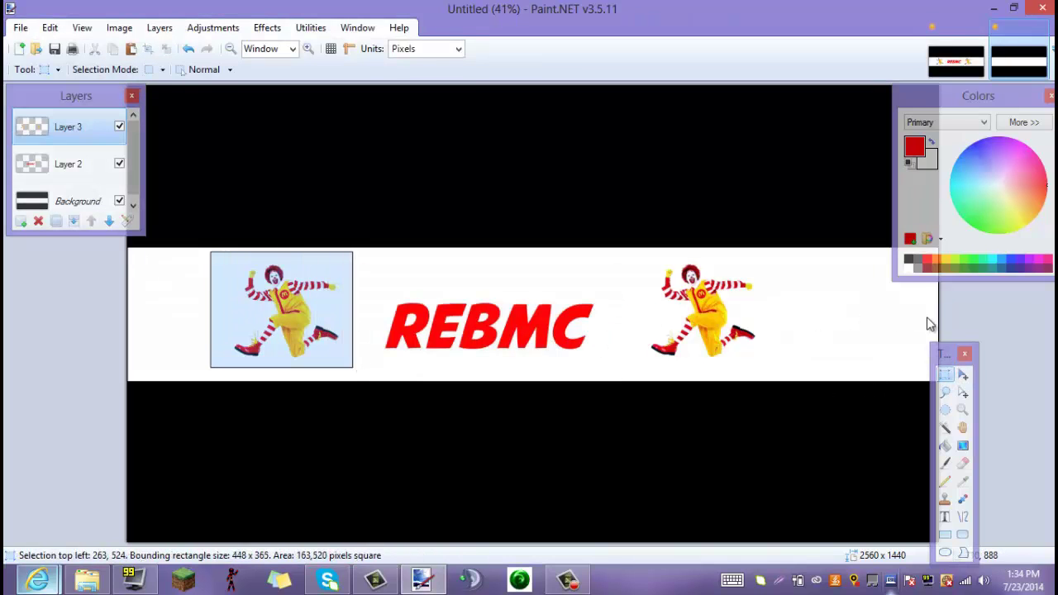
pyautogui.click(963, 374)
pyautogui.moveTo(312, 293); pyautogui.dragTo(313, 308)
# Step: Raise the right Ronald figure slightly, then deselect
pyautogui.click(946, 374)
pyautogui.moveTo(633, 253); pyautogui.dragTo(786, 380)
pyautogui.click(963, 375)
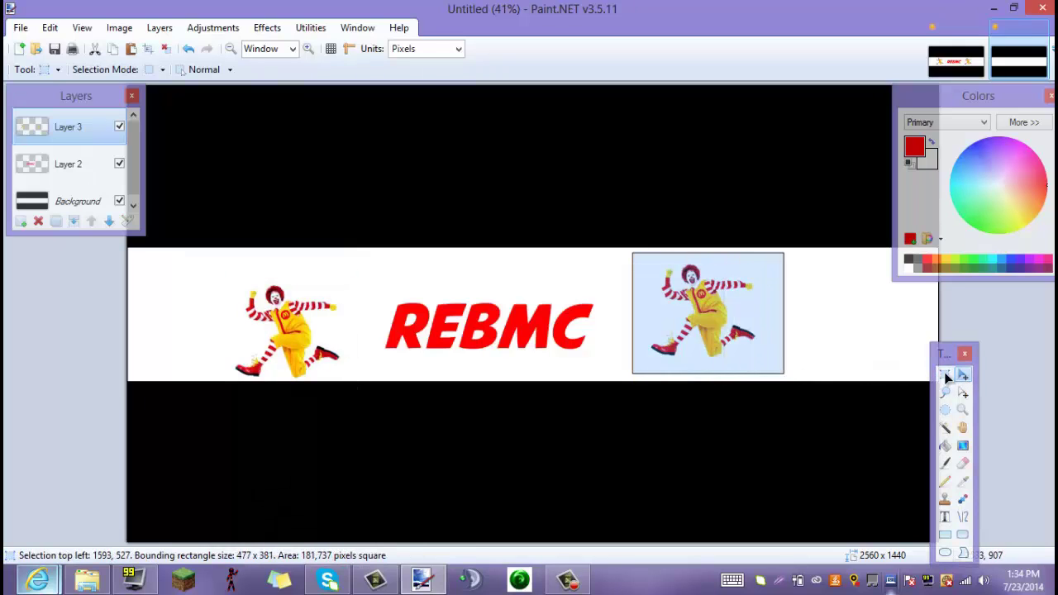
pyautogui.moveTo(711, 322); pyautogui.dragTo(711, 313)
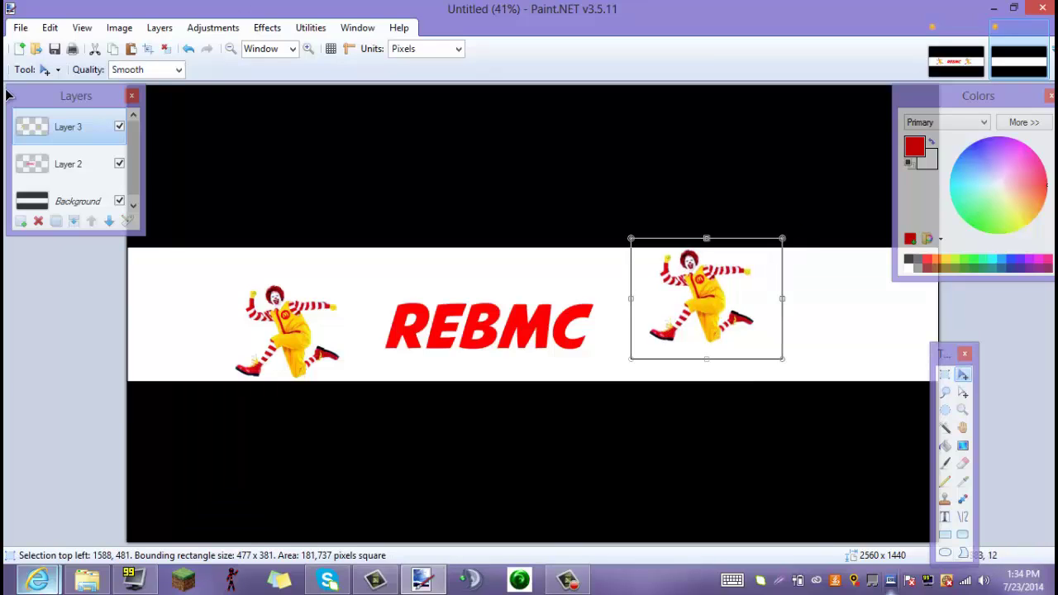
pyautogui.click(167, 51)
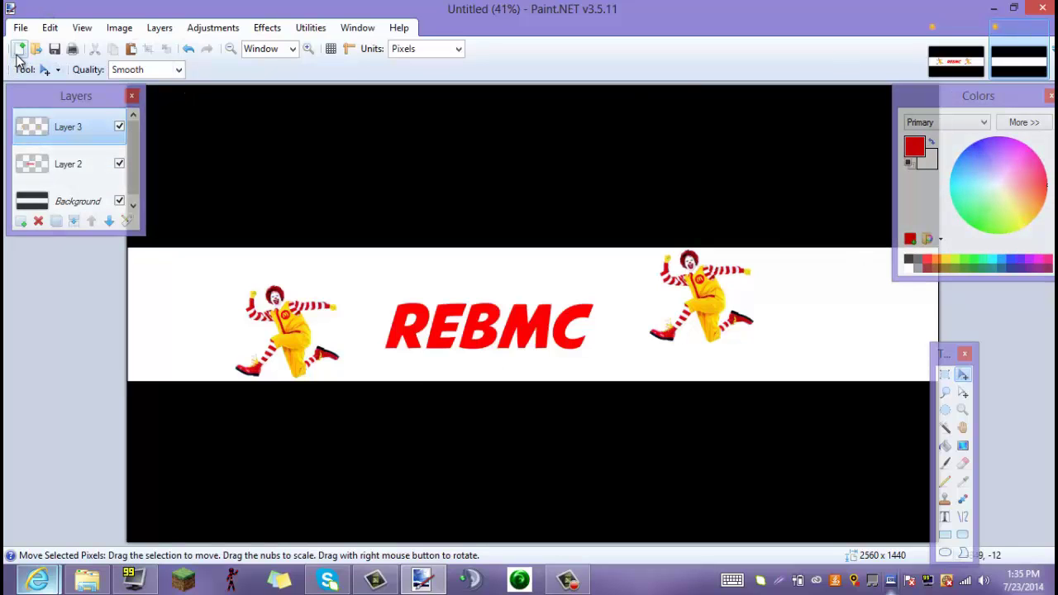
# Step: Copy the striped Background into a third new 2560 x 1440 image
pyautogui.click(37, 201)
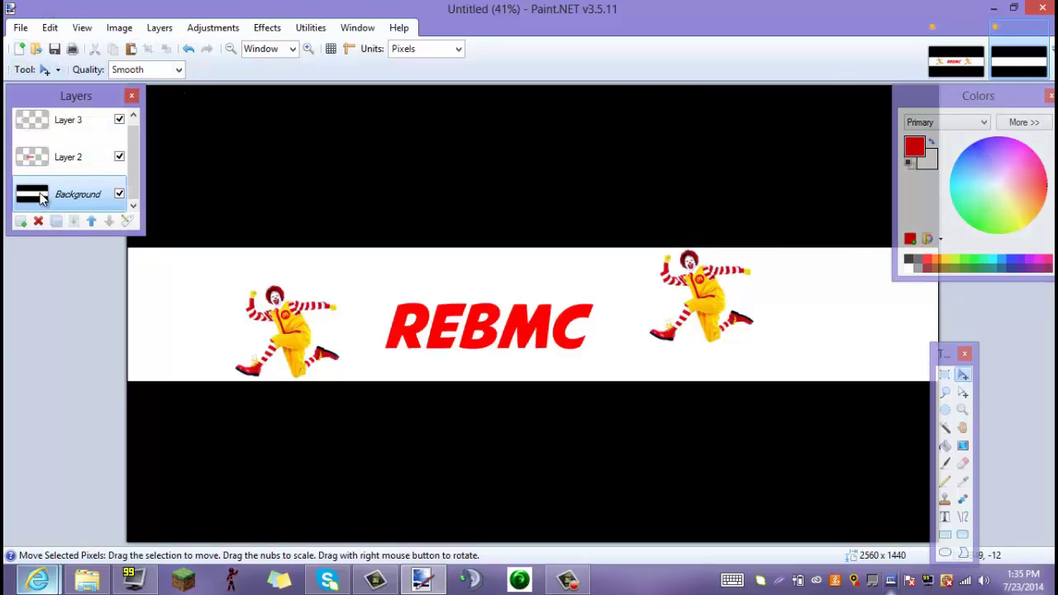
pyautogui.hotkey('ctrl', 'a')
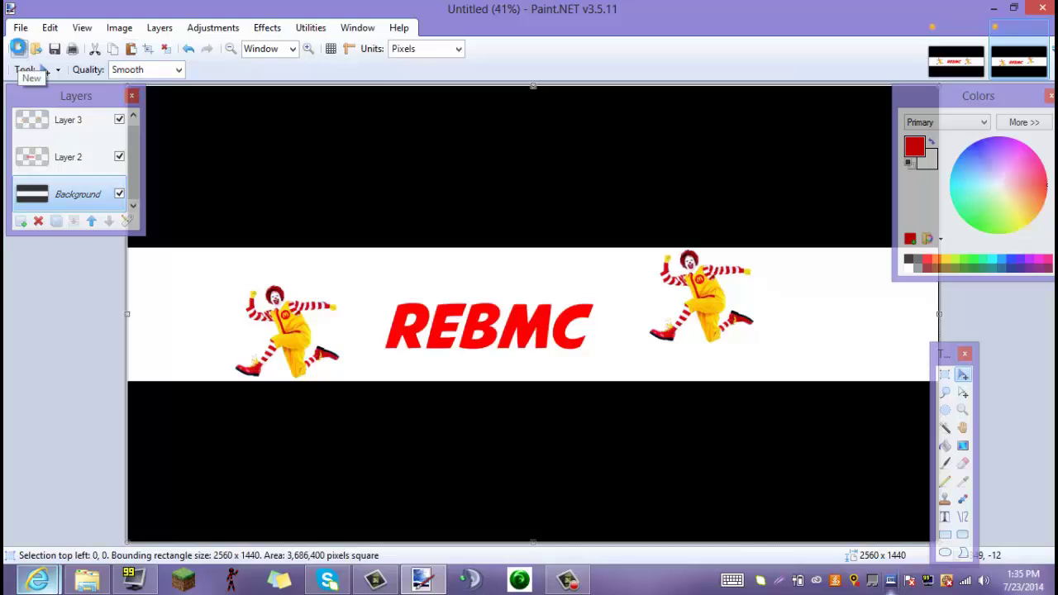
pyautogui.click(19, 49)
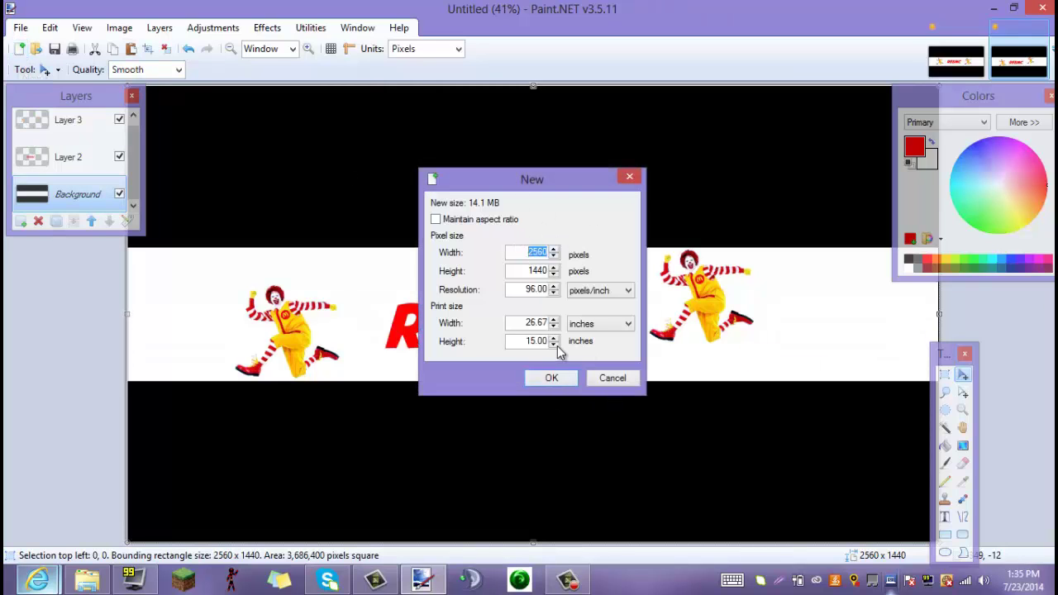
pyautogui.click(548, 380)
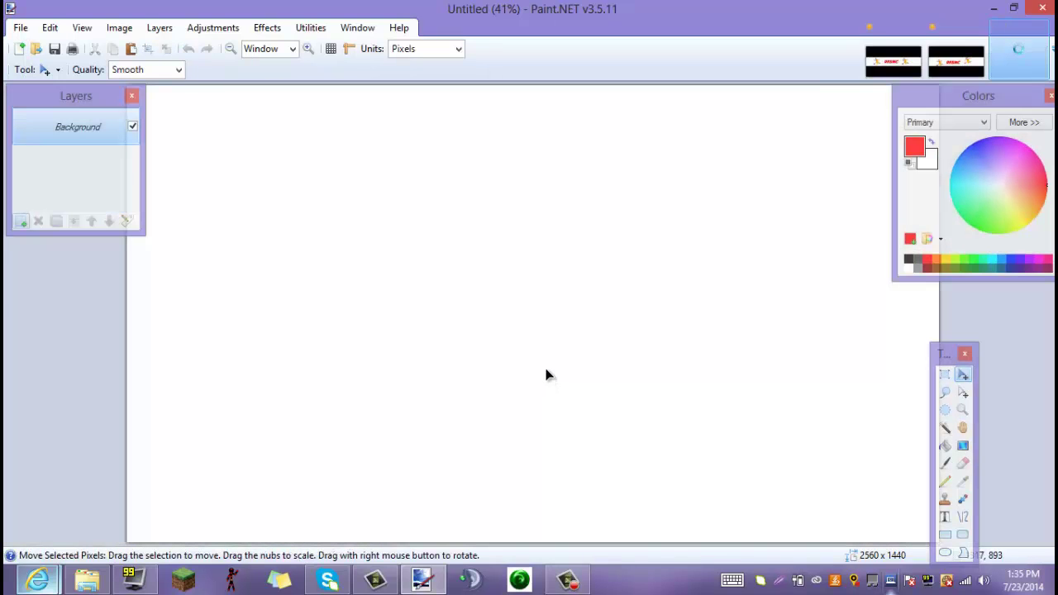
pyautogui.hotkey('ctrl', 'a')
pyautogui.hotkey('ctrl', 'v')
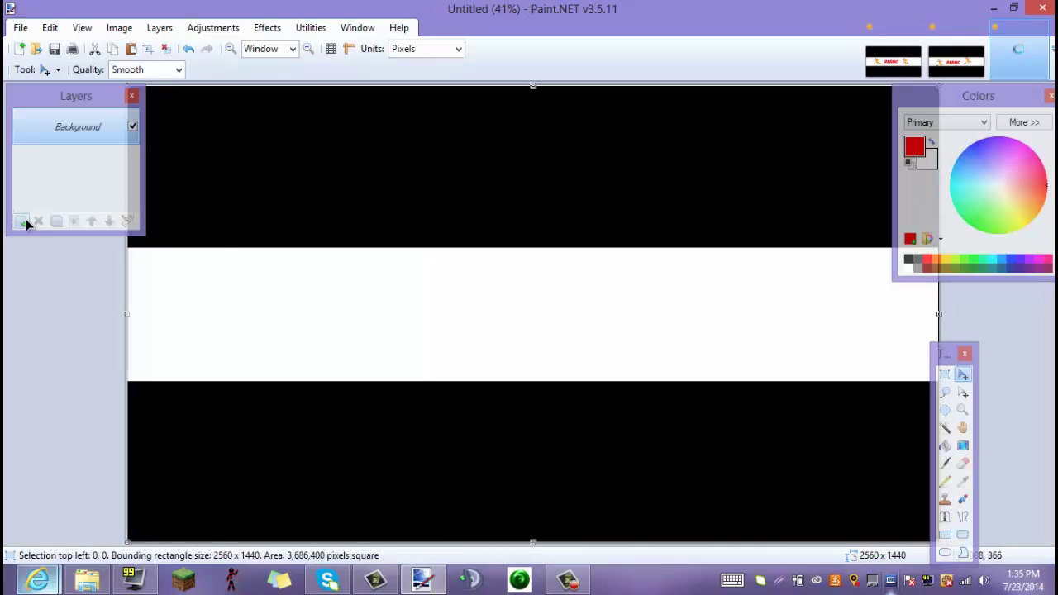
# Step: Add a layer, paste the banner artwork as a new layer, and select Layer 2
pyautogui.click(22, 221)
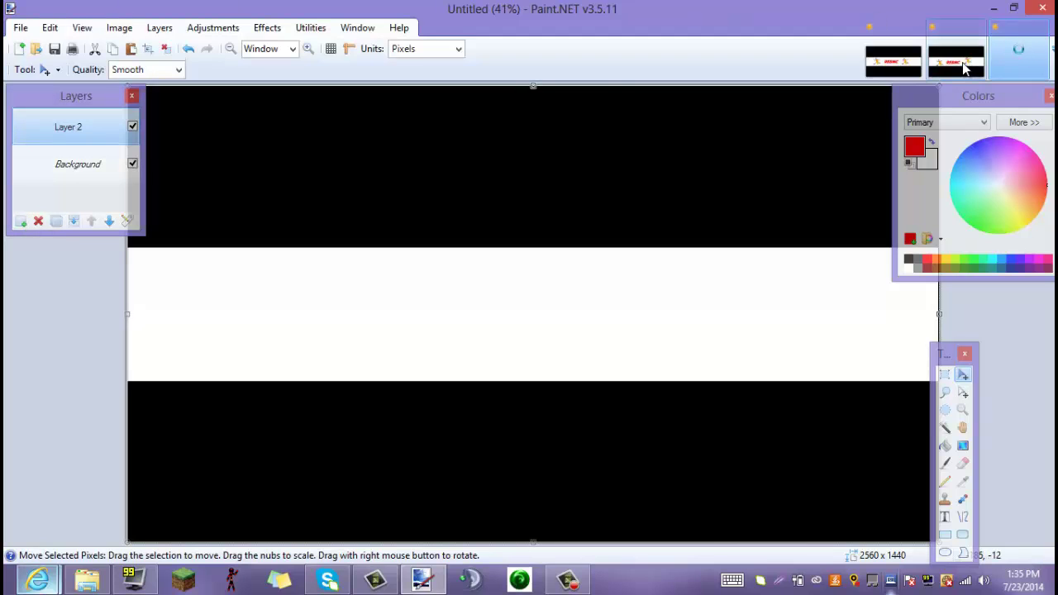
pyautogui.hotkey('ctrl', 'shift', 'v')
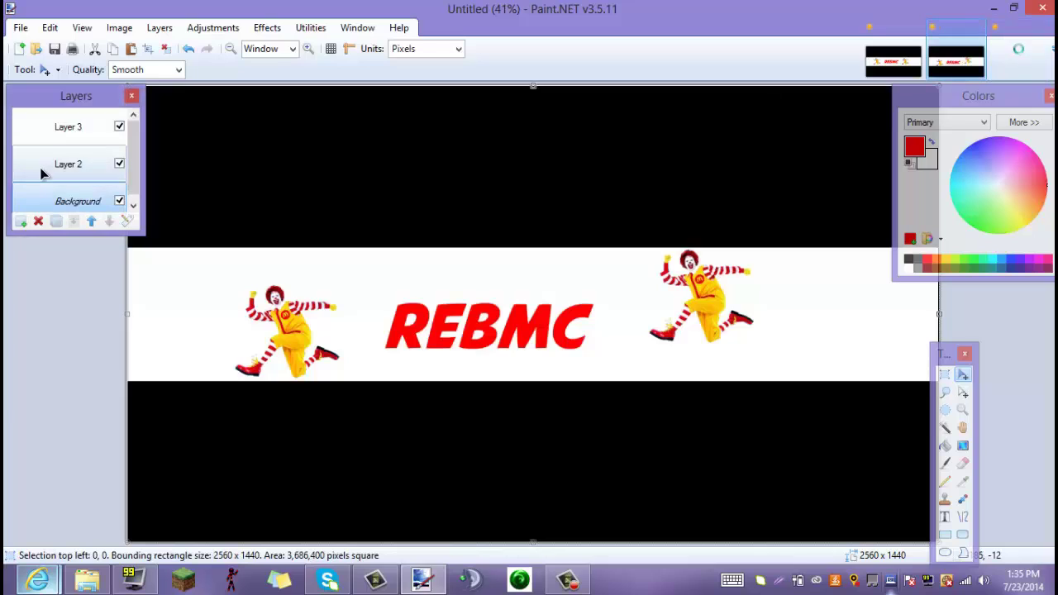
pyautogui.click(43, 171)
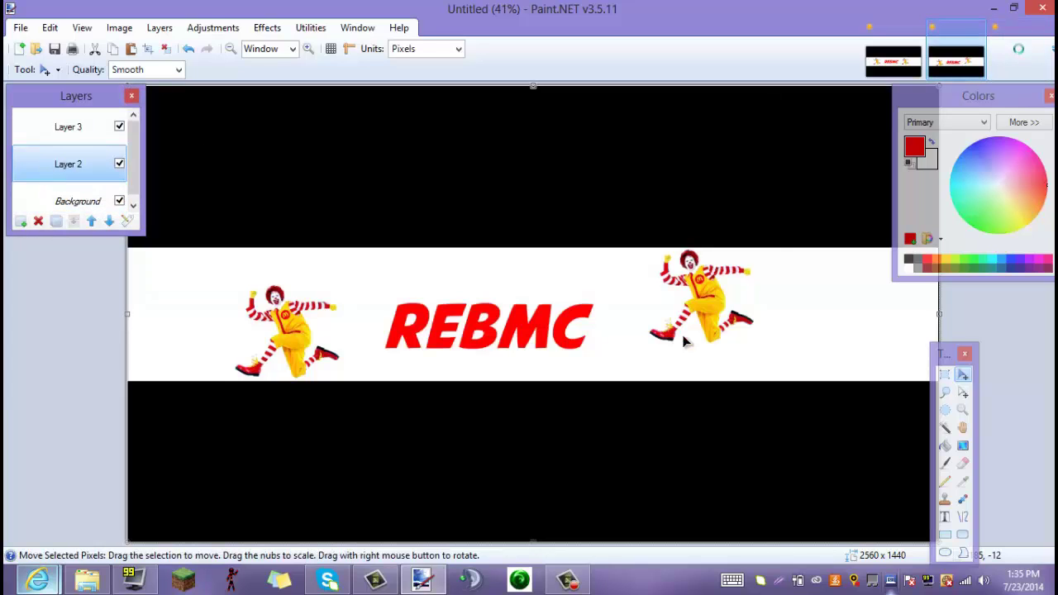
pyautogui.click(392, 309)
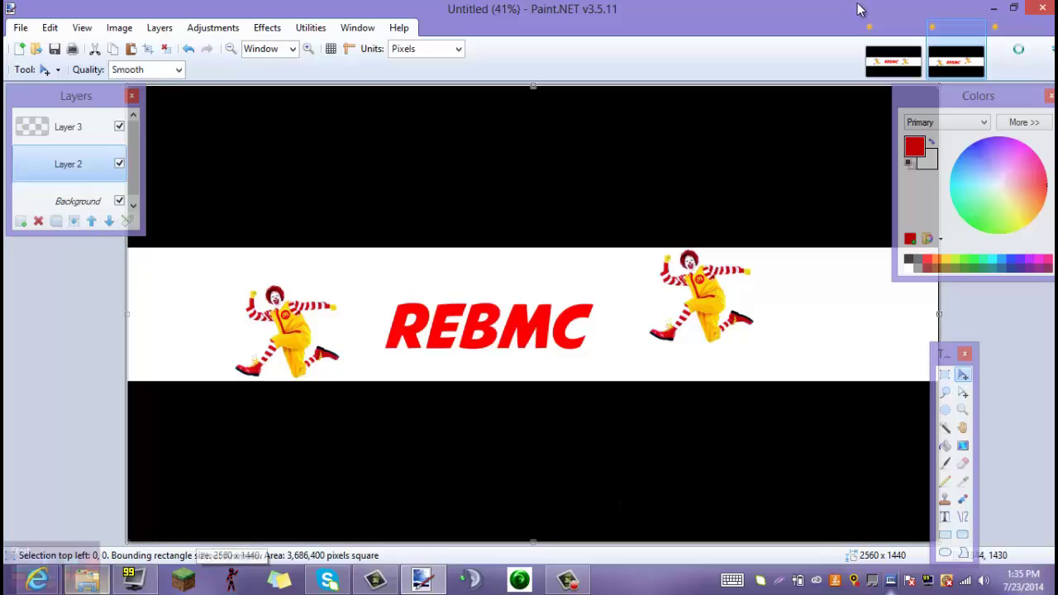
pyautogui.click(1009, 61)
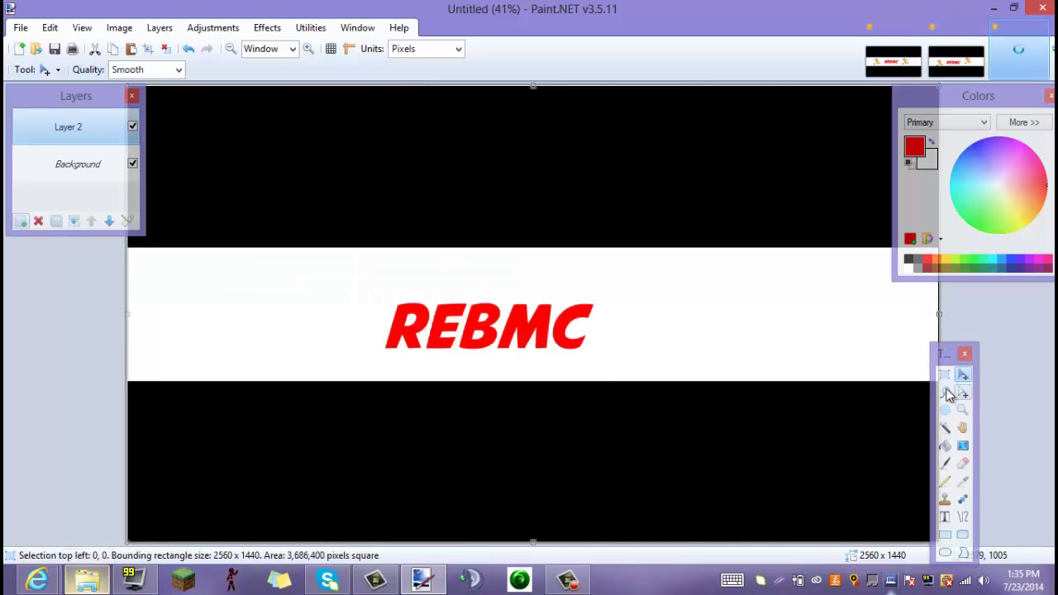
# Step: Add a new layer to the third banner and select Layer 3 holding the clown figures
pyautogui.click(23, 228)
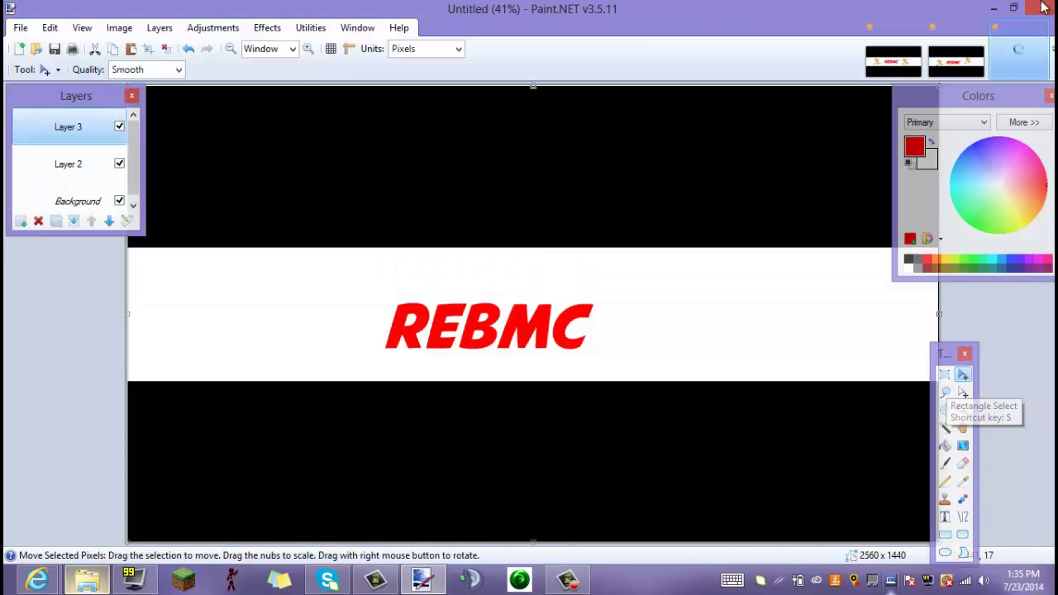
pyautogui.click(958, 73)
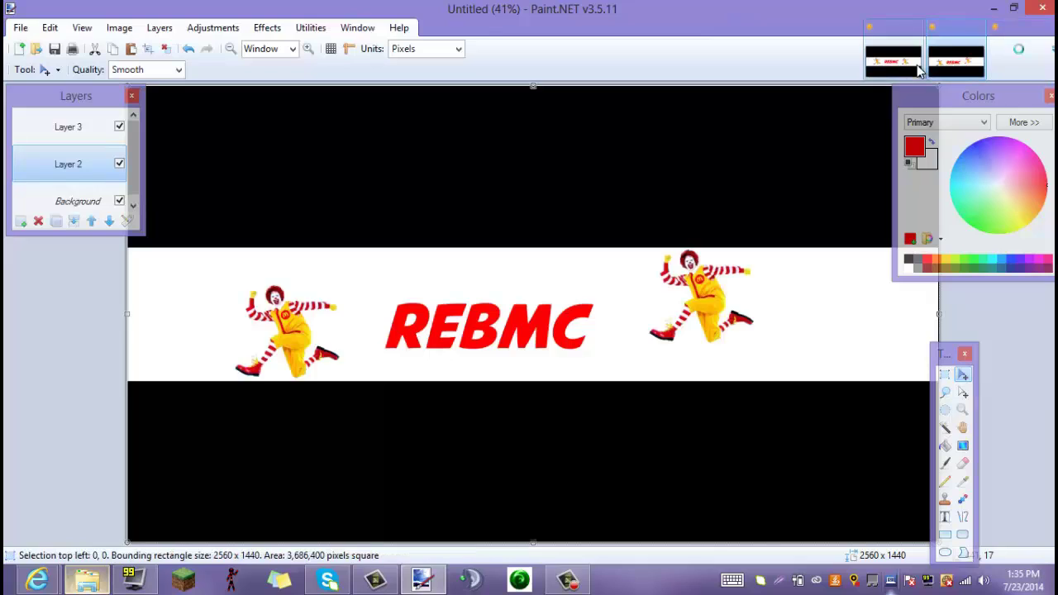
pyautogui.click(58, 141)
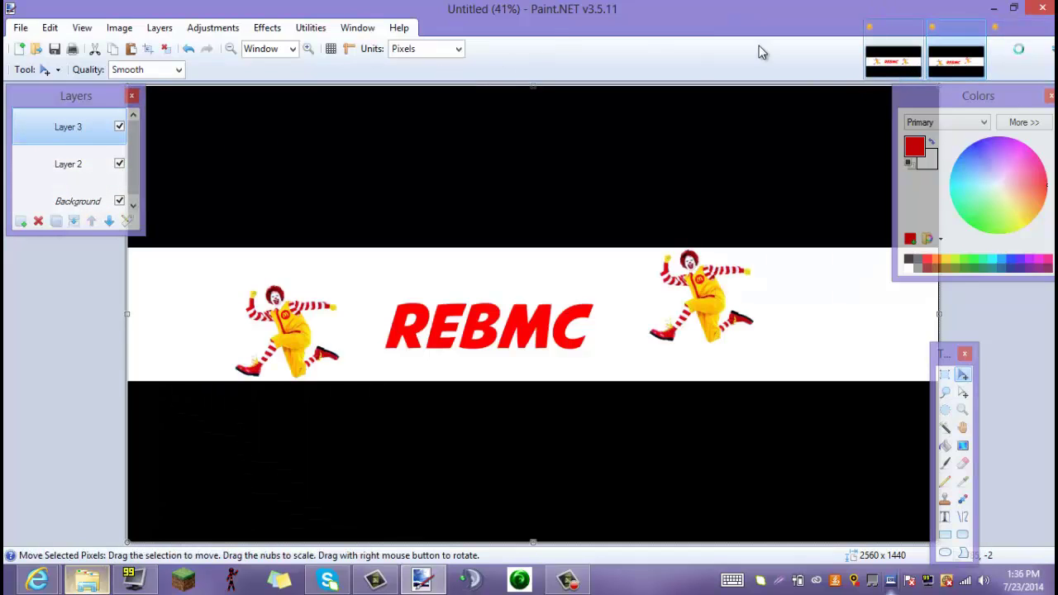
pyautogui.click(898, 62)
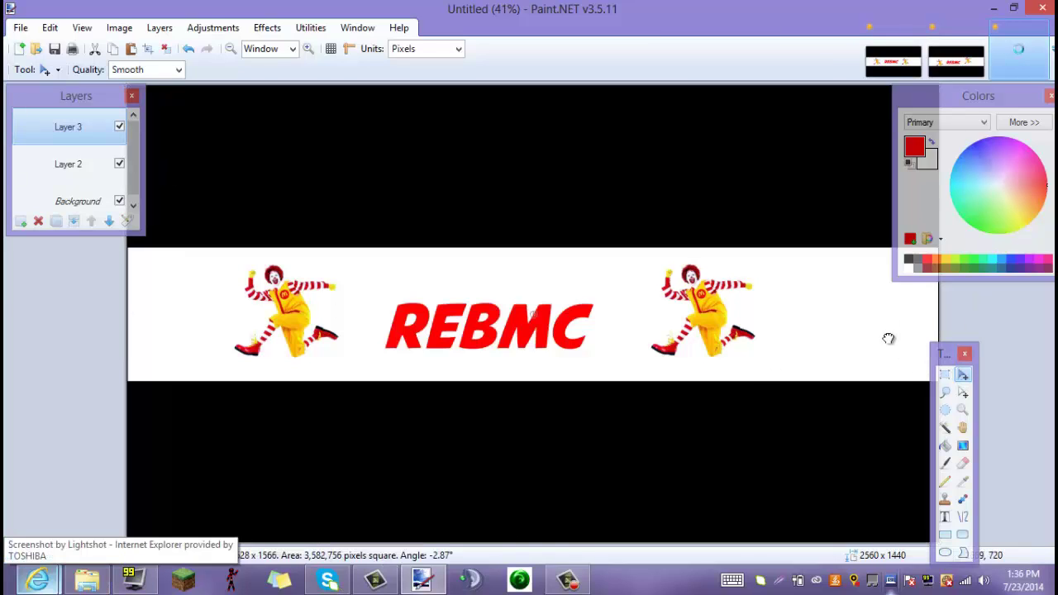
# Step: Tilt both clown figures to about -3.6°, deselect them, and bring up the k2.gif banner with nothing selected
pyautogui.moveTo(889, 339)
pyautogui.mouseDown()
pyautogui.moveTo(896, 323)
pyautogui.moveTo(905, 341)
pyautogui.mouseUp()
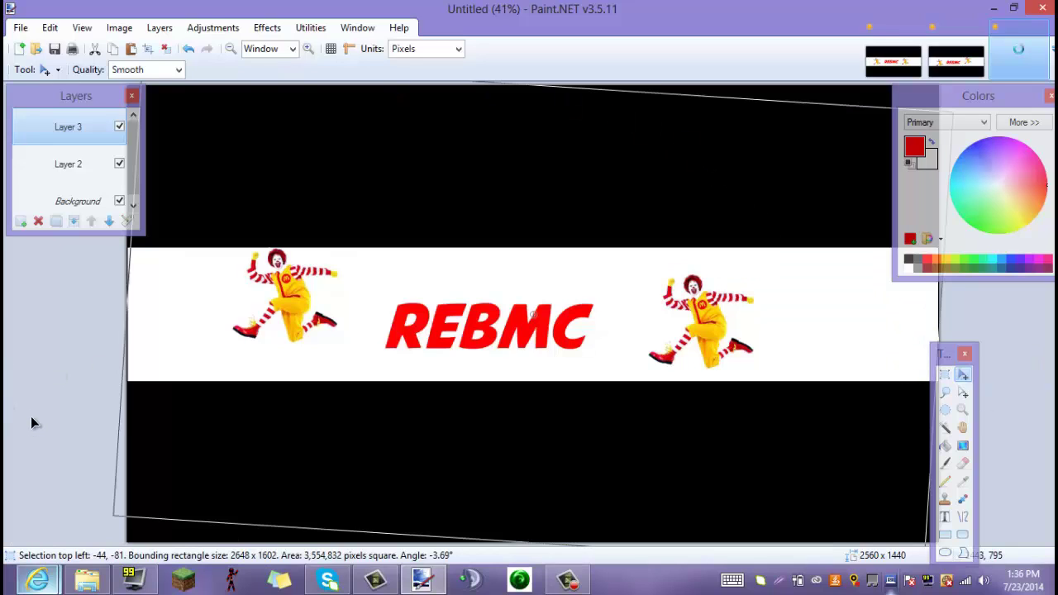
pyautogui.click(168, 49)
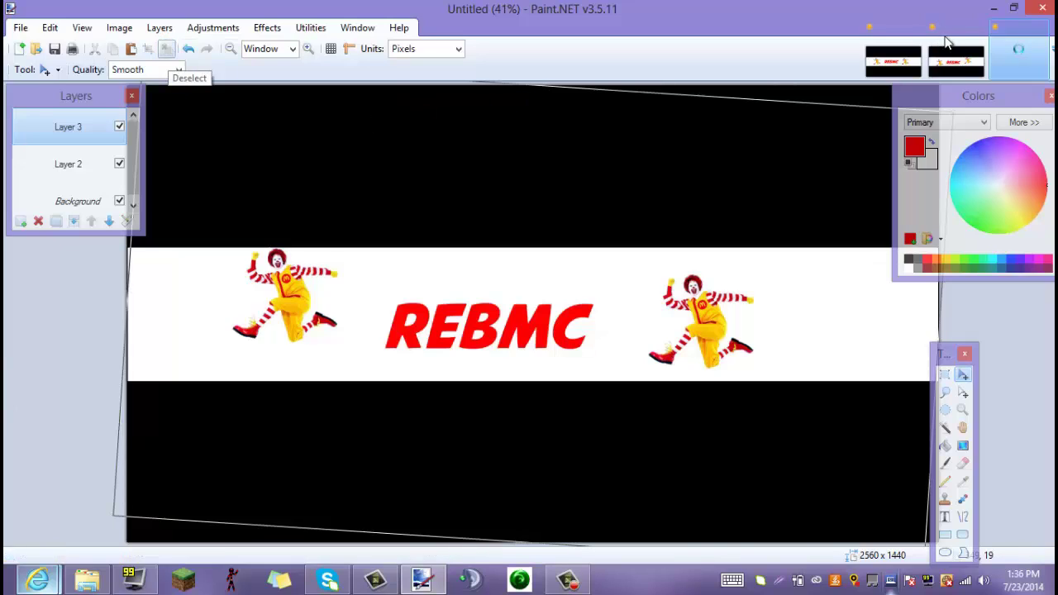
pyautogui.click(962, 64)
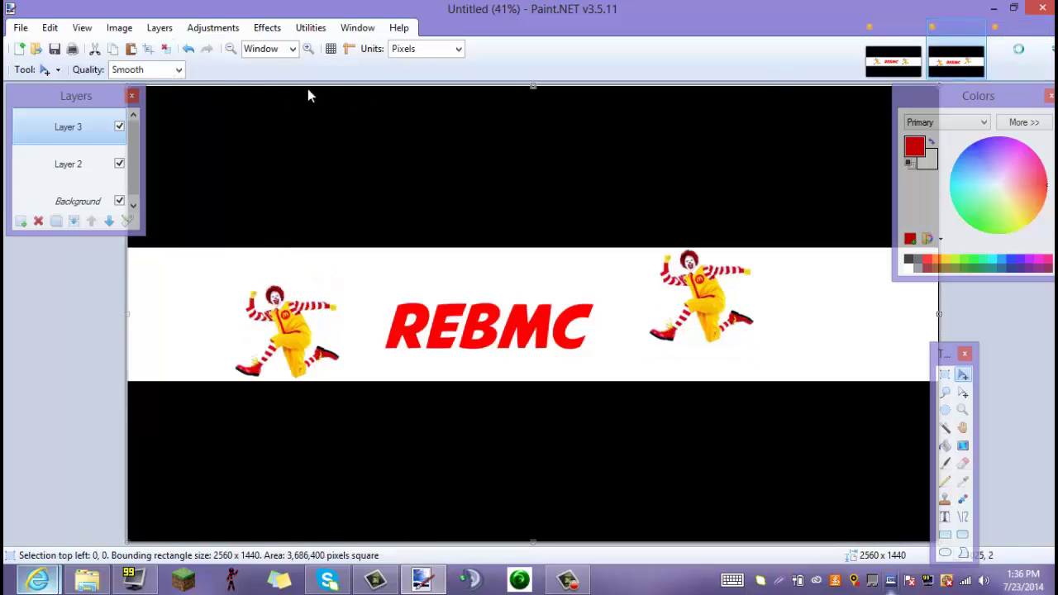
pyautogui.click(166, 50)
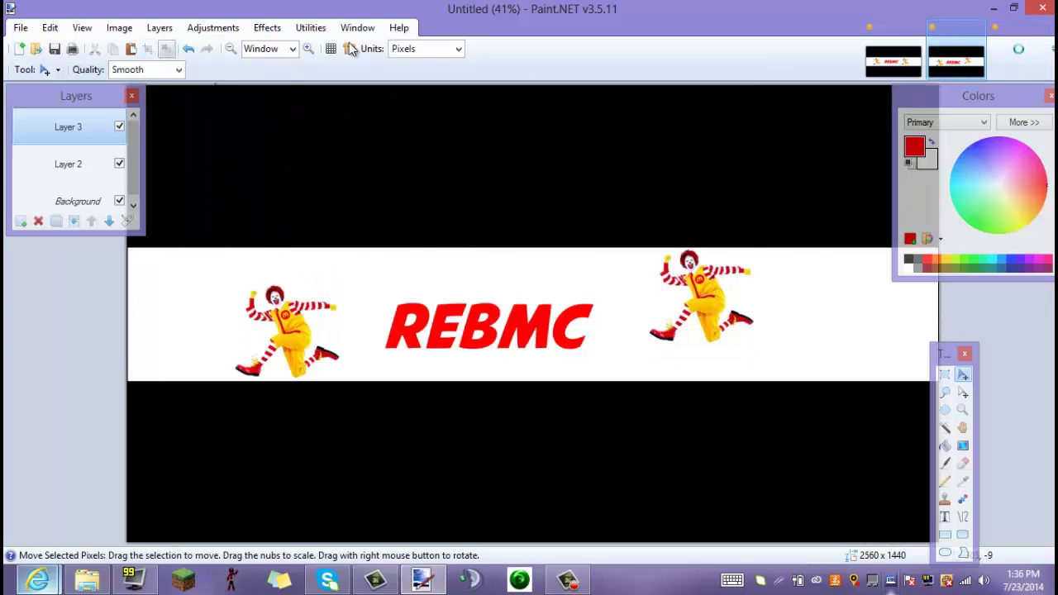
# Step: Paint-bucket the k2.gif banner's white band bright green on the Background layer
pyautogui.click(884, 72)
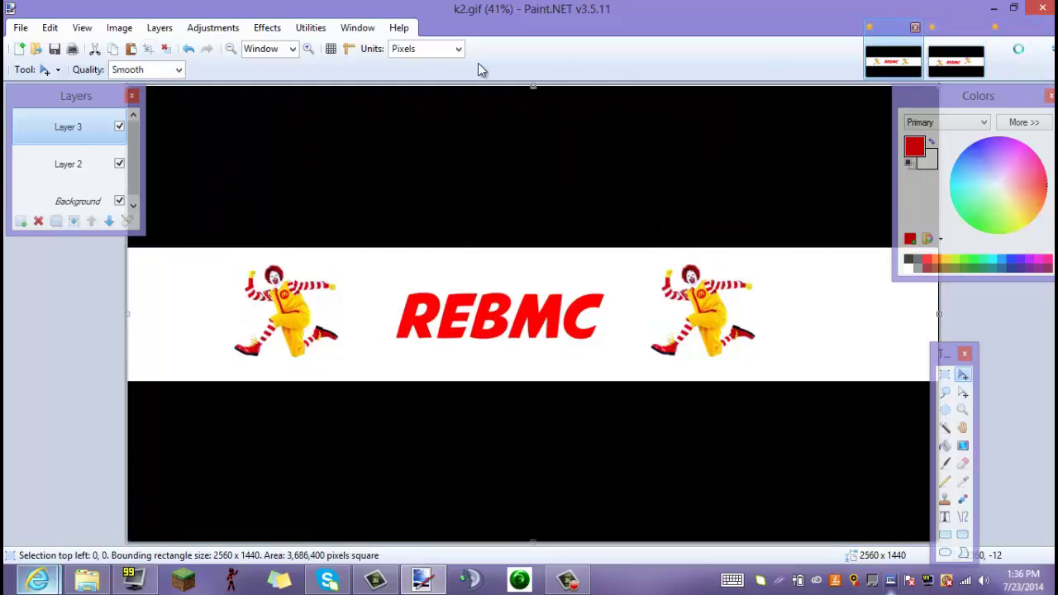
pyautogui.click(166, 50)
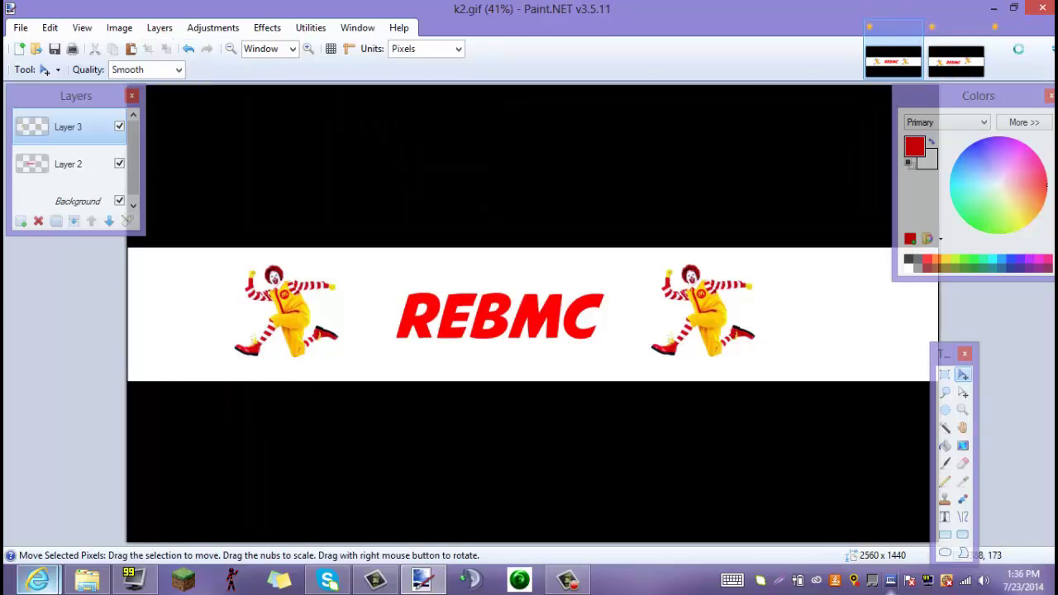
pyautogui.click(87, 201)
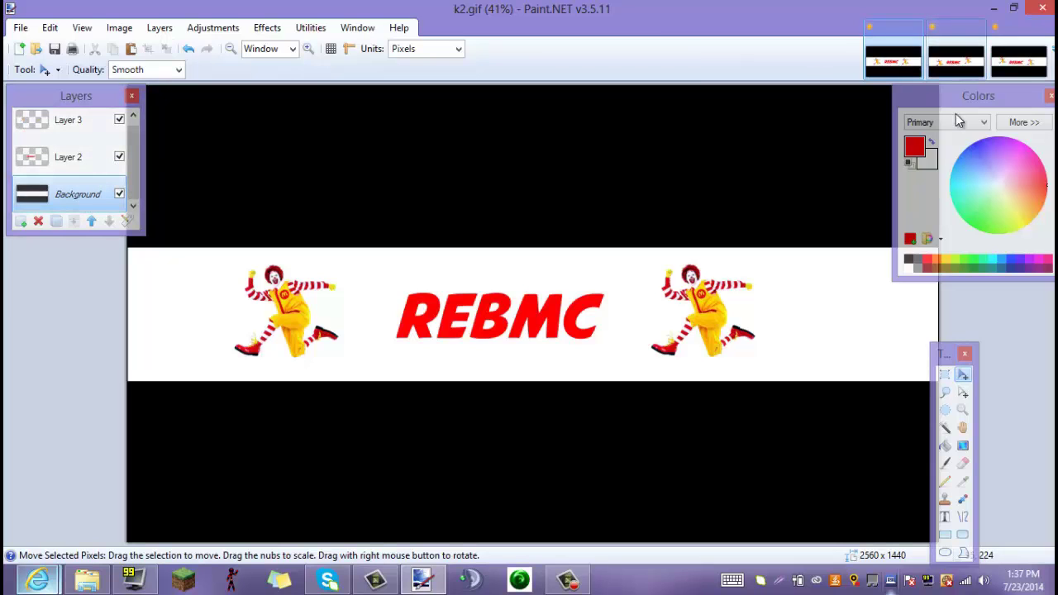
pyautogui.click(953, 51)
pyautogui.click(926, 64)
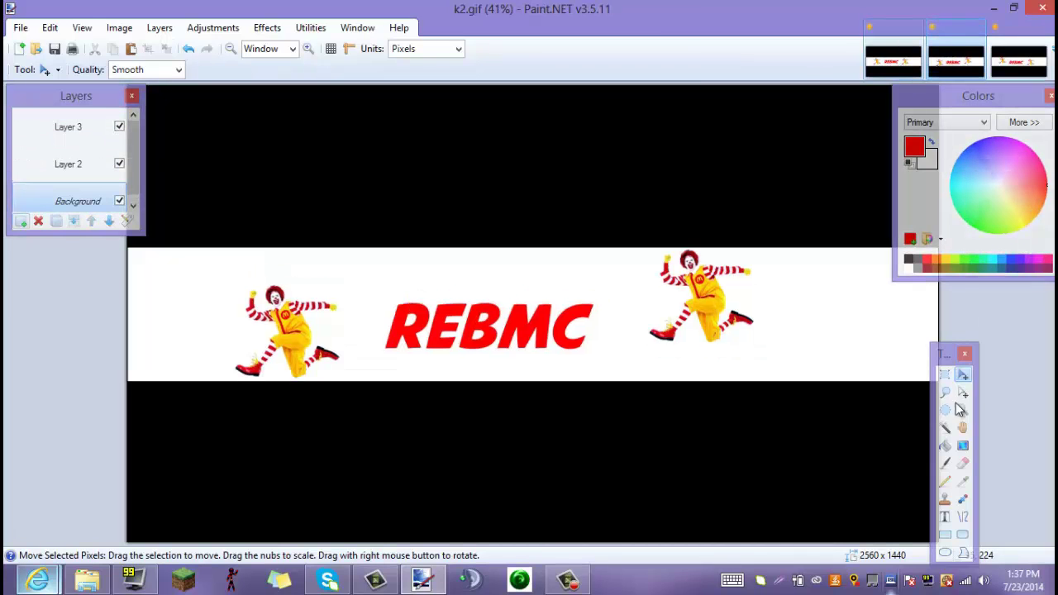
pyautogui.click(945, 445)
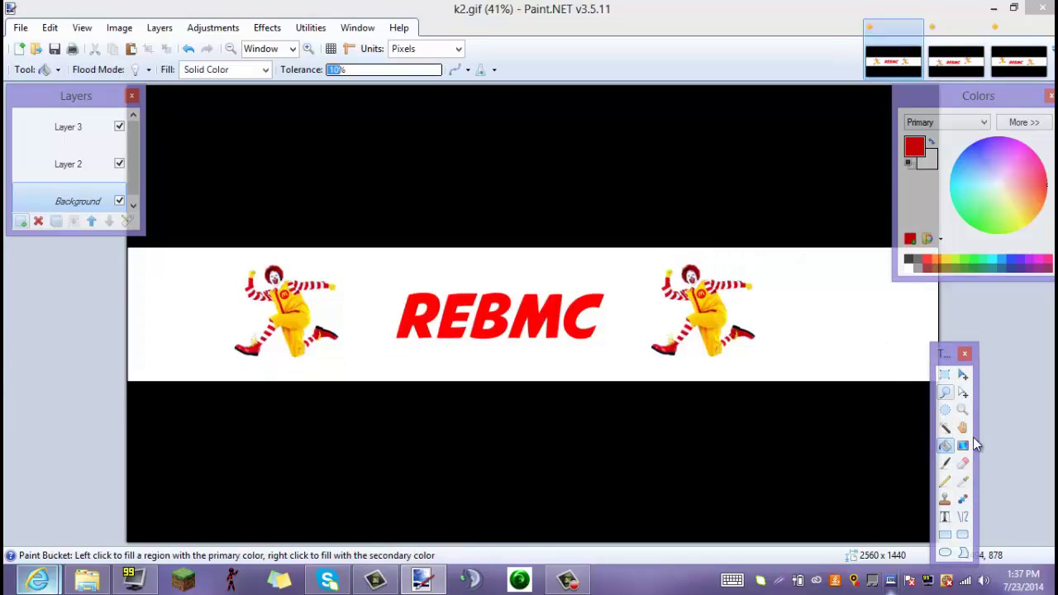
pyautogui.click(948, 260)
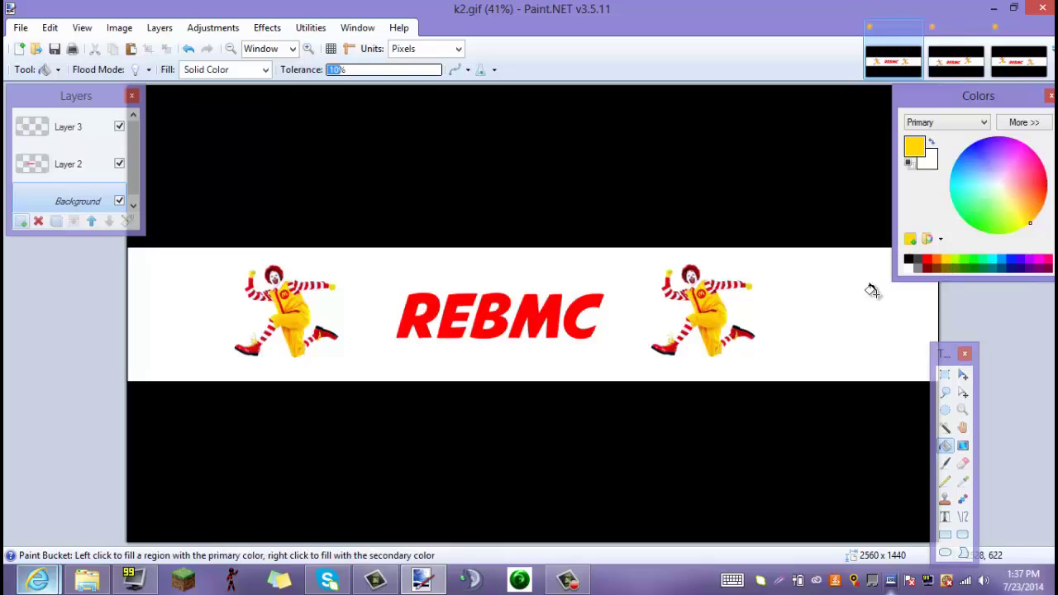
pyautogui.click(968, 258)
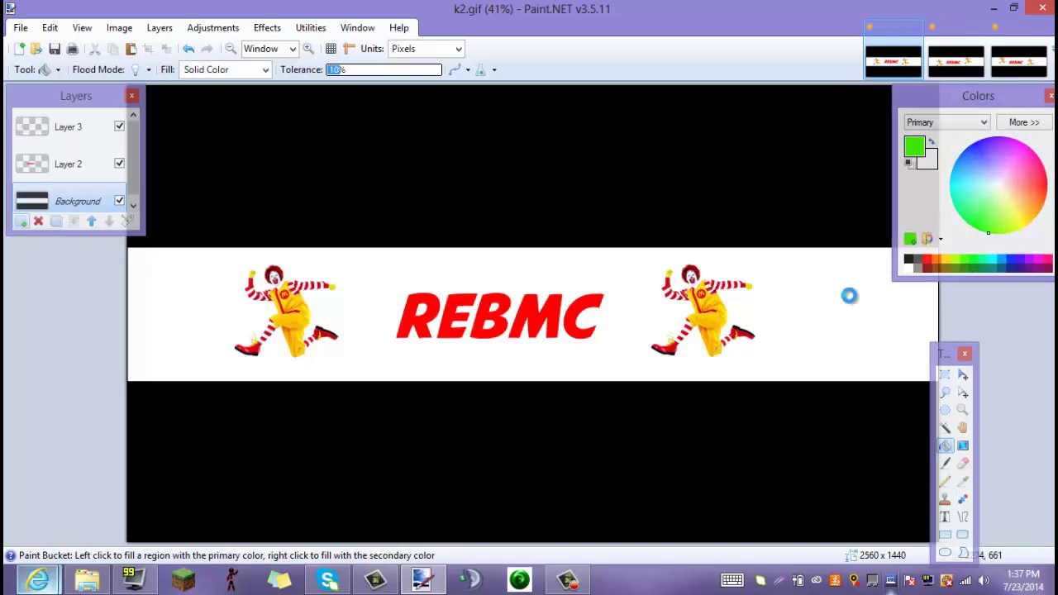
pyautogui.click(847, 294)
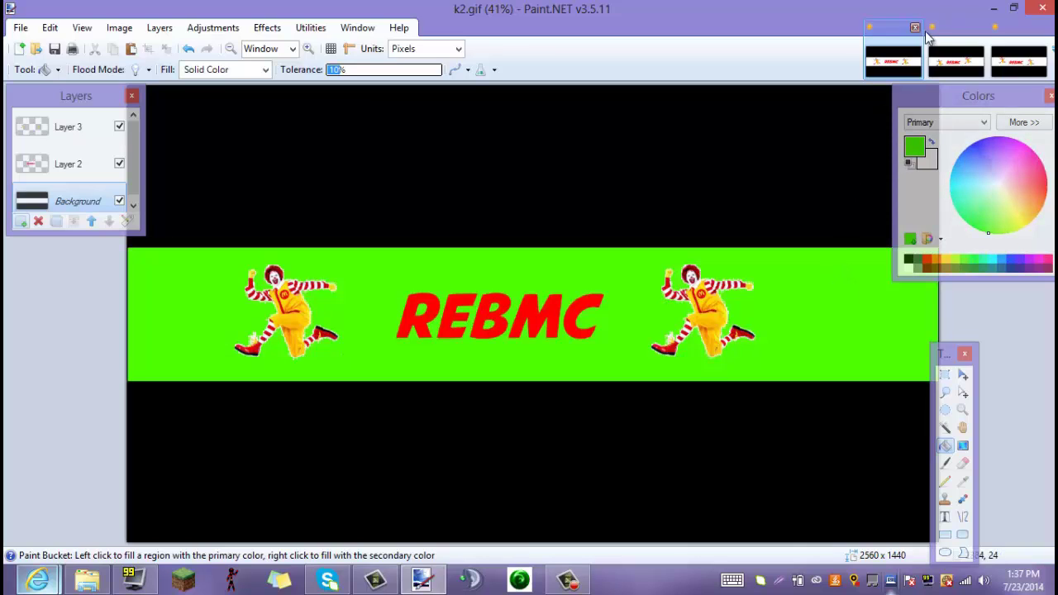
# Step: Undo the whole-canvas fill and paint the second banner's white band cyan on the Background layer
pyautogui.click(956, 59)
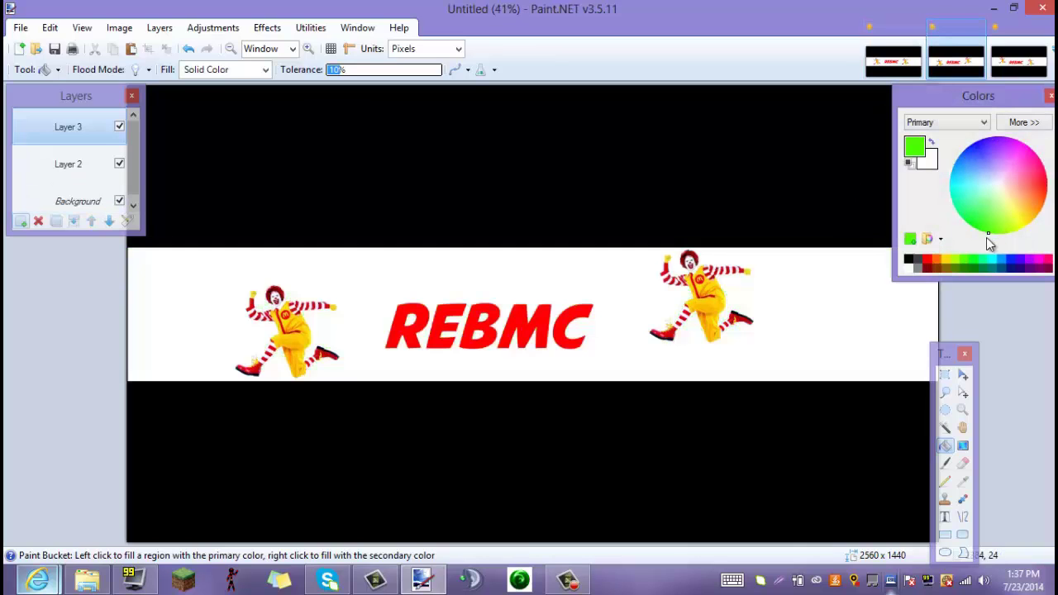
pyautogui.click(978, 263)
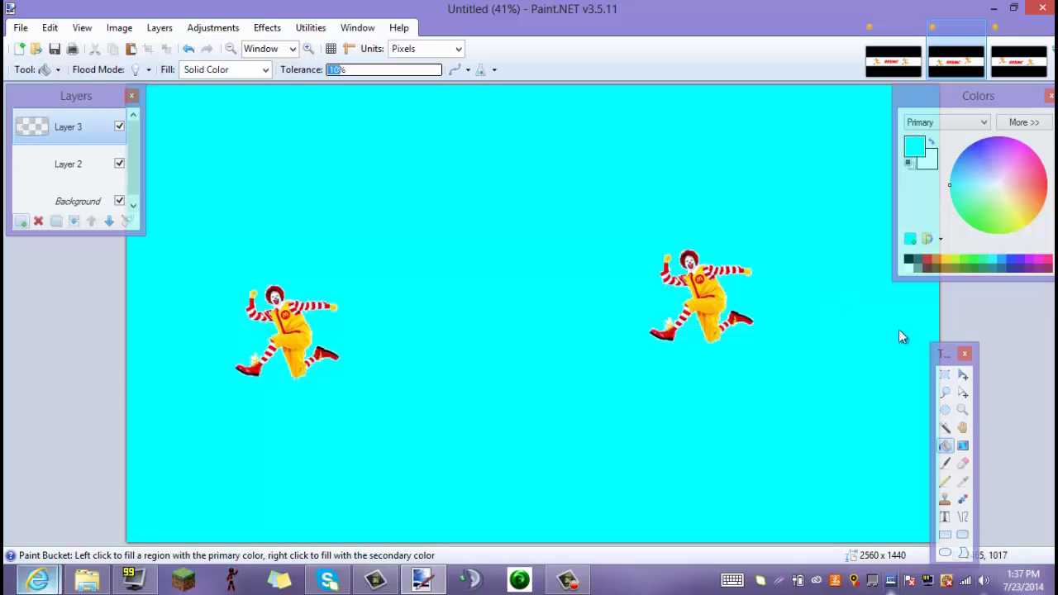
pyautogui.click(188, 49)
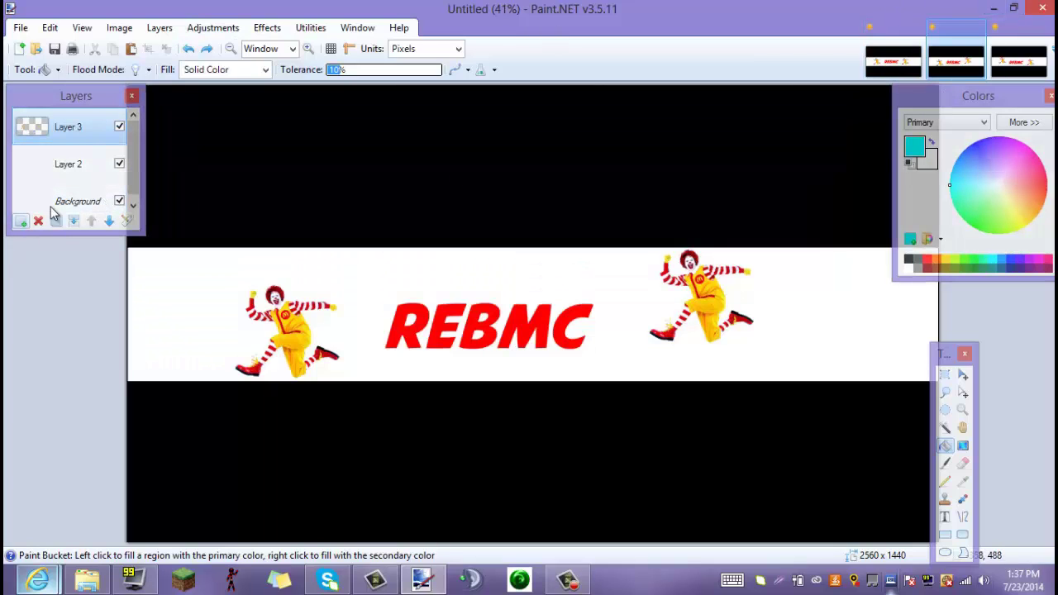
pyautogui.click(81, 199)
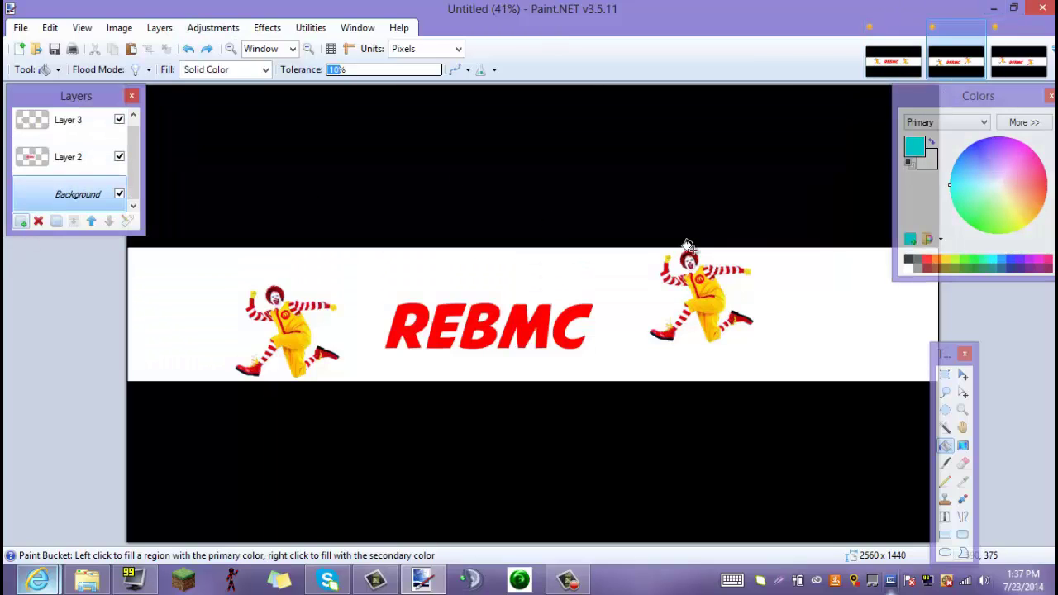
pyautogui.click(848, 318)
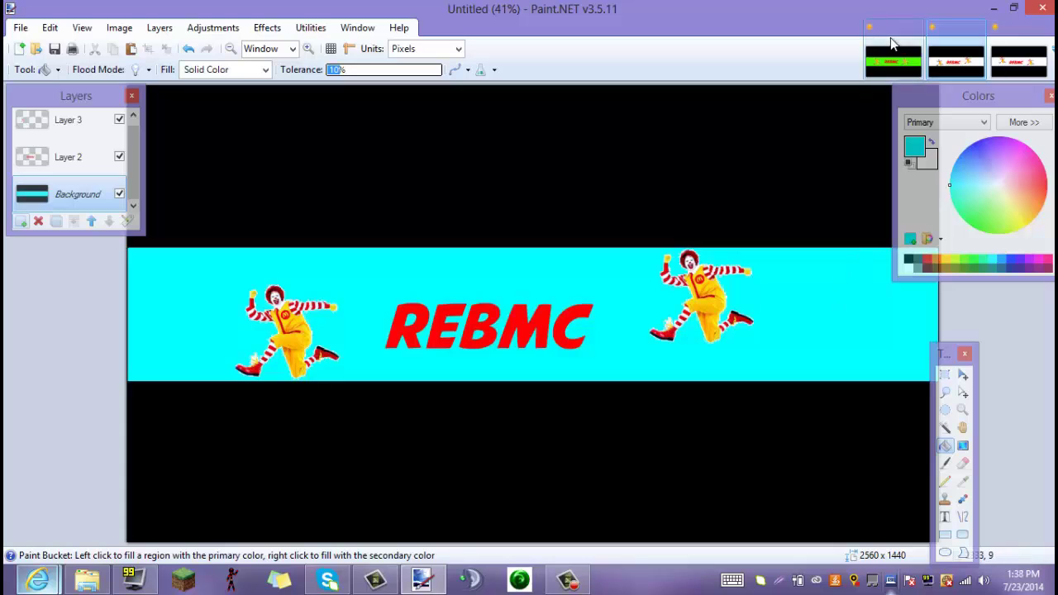
# Step: Fill the third banner's white band with crimson pink on the Background layer
pyautogui.click(1019, 58)
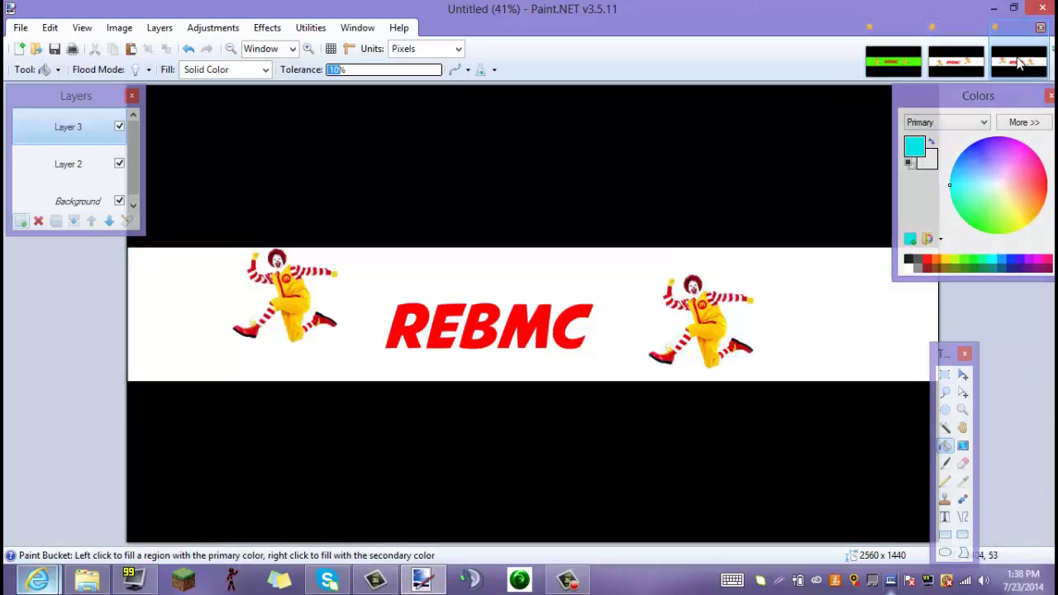
pyautogui.click(73, 190)
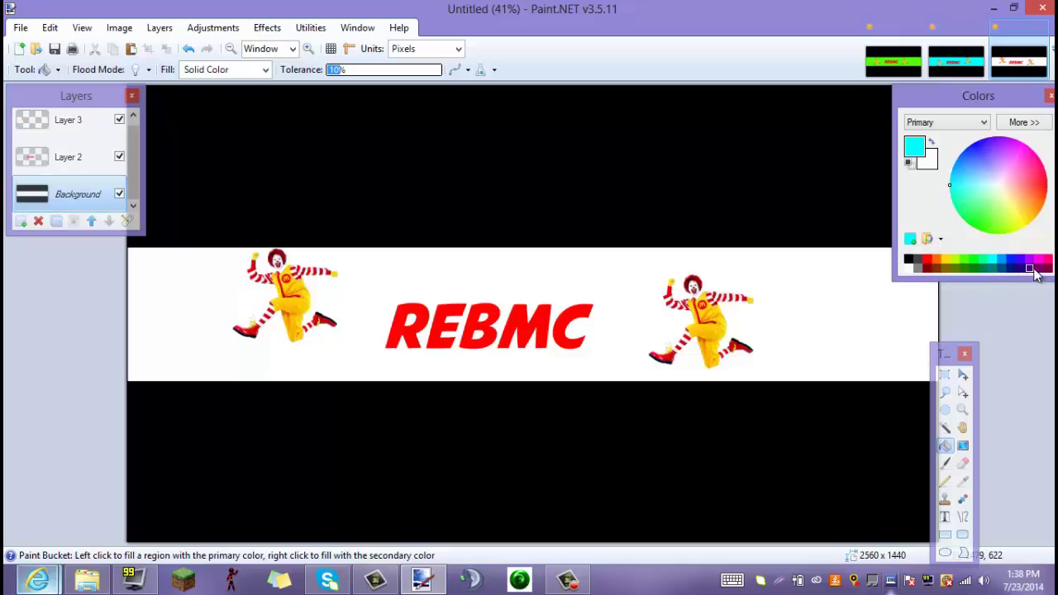
pyautogui.click(1049, 262)
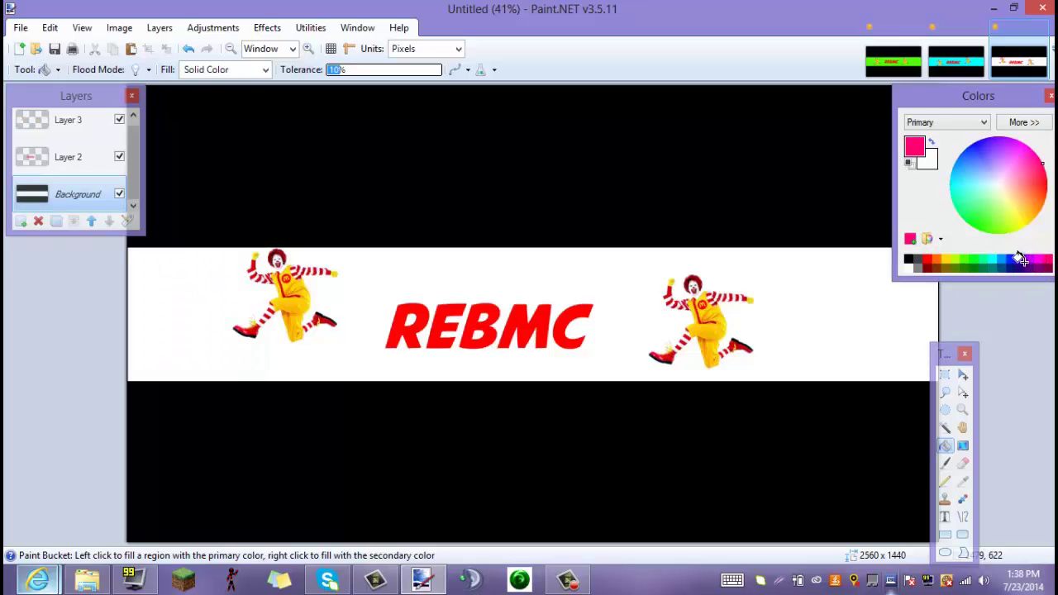
pyautogui.click(820, 290)
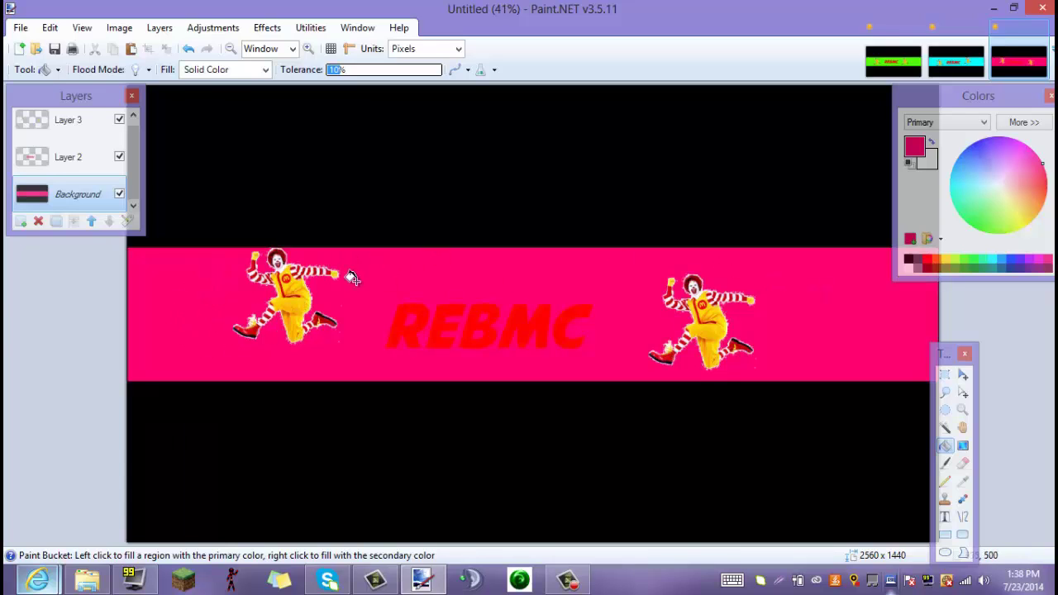
pyautogui.click(870, 53)
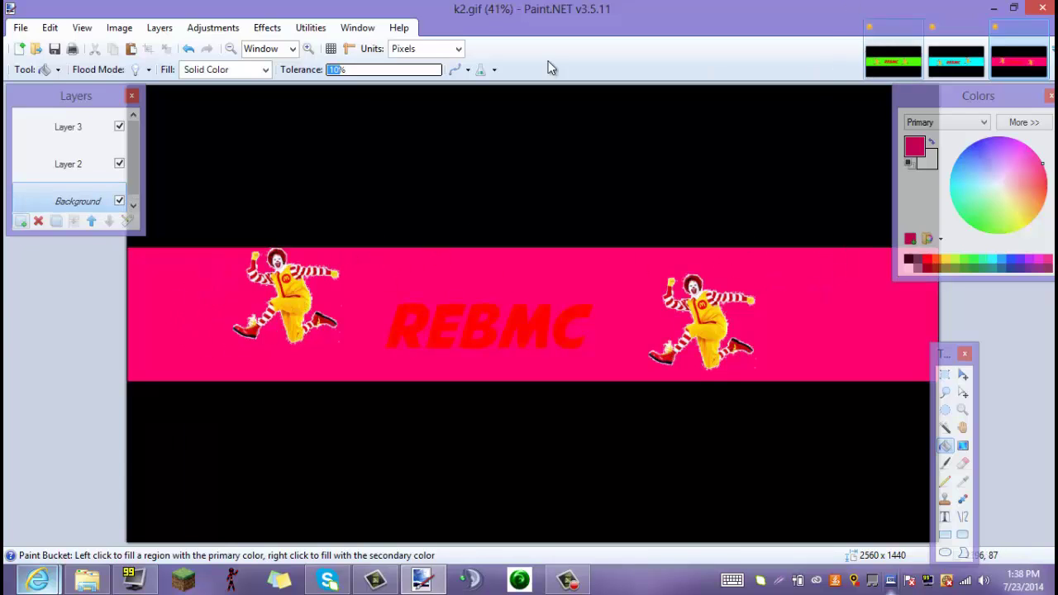
# Step: In Save As, create a new Desktop folder named 'Reb's Banner'
pyautogui.click(15, 30)
pyautogui.click(50, 152)
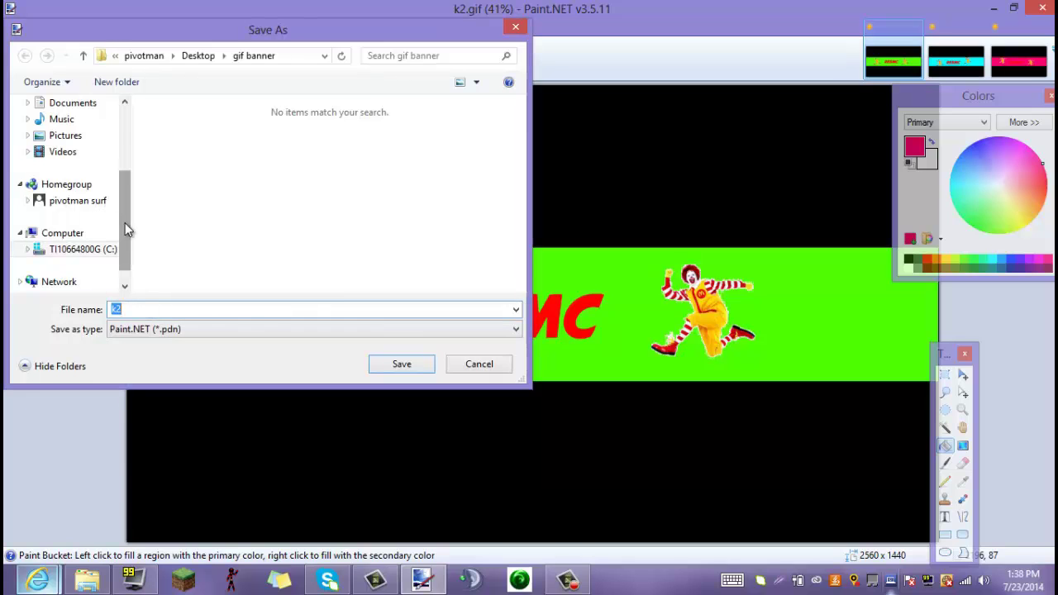
pyautogui.moveTo(125, 223); pyautogui.dragTo(121, 120)
pyautogui.click(114, 126)
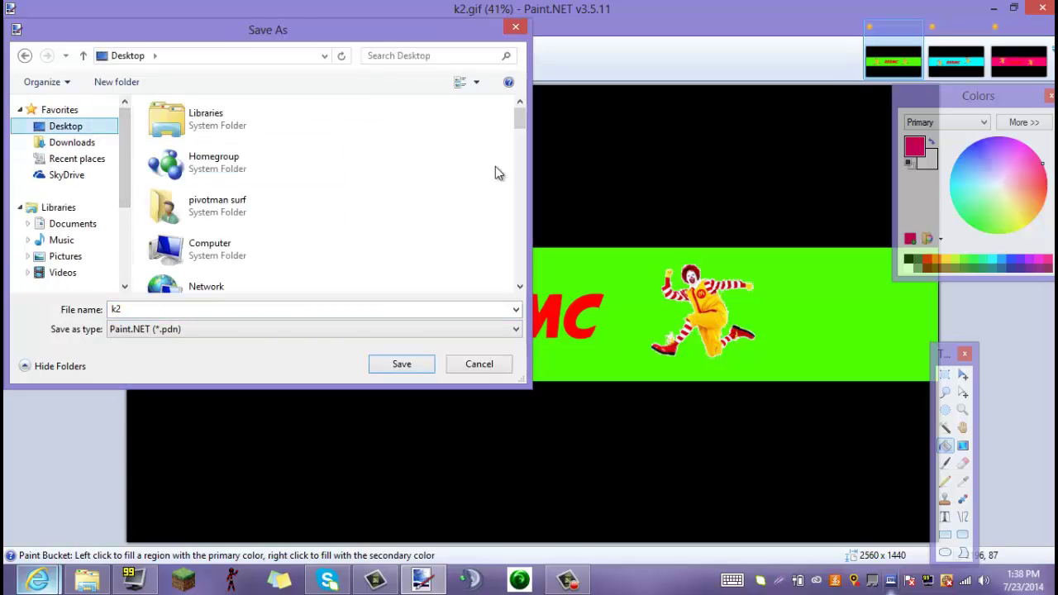
pyautogui.scroll(-12, 504, 235)
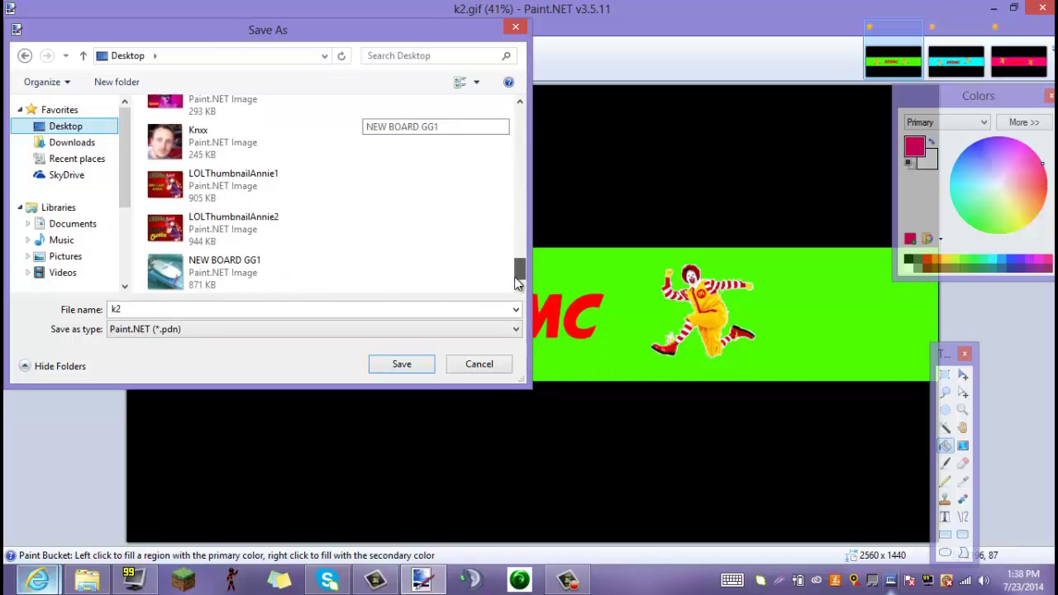
pyautogui.rightClick(344, 241)
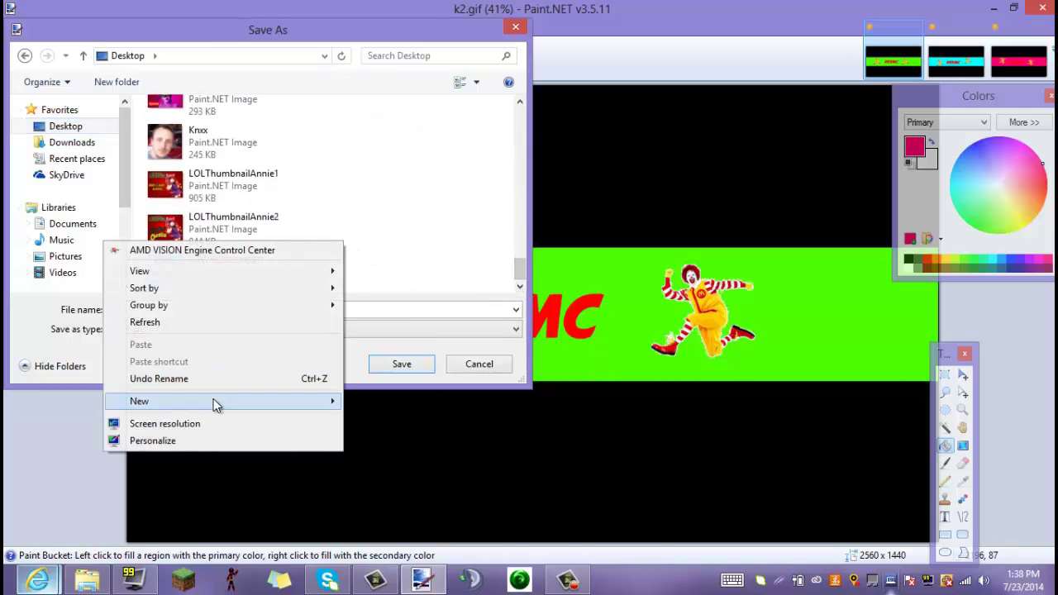
pyautogui.moveTo(213, 401)
pyautogui.click(423, 181)
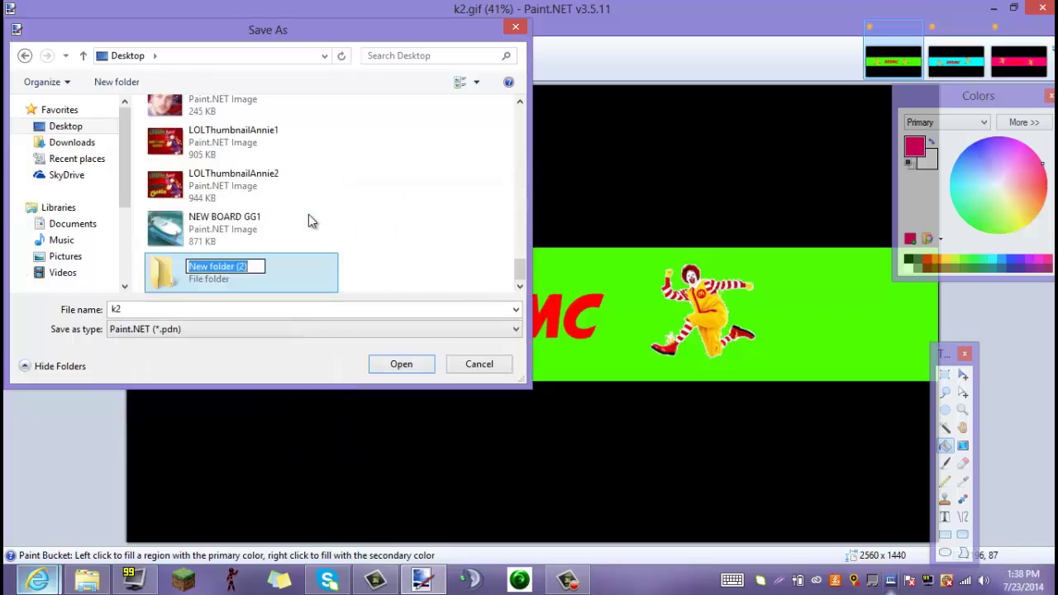
pyautogui.write('Reb')
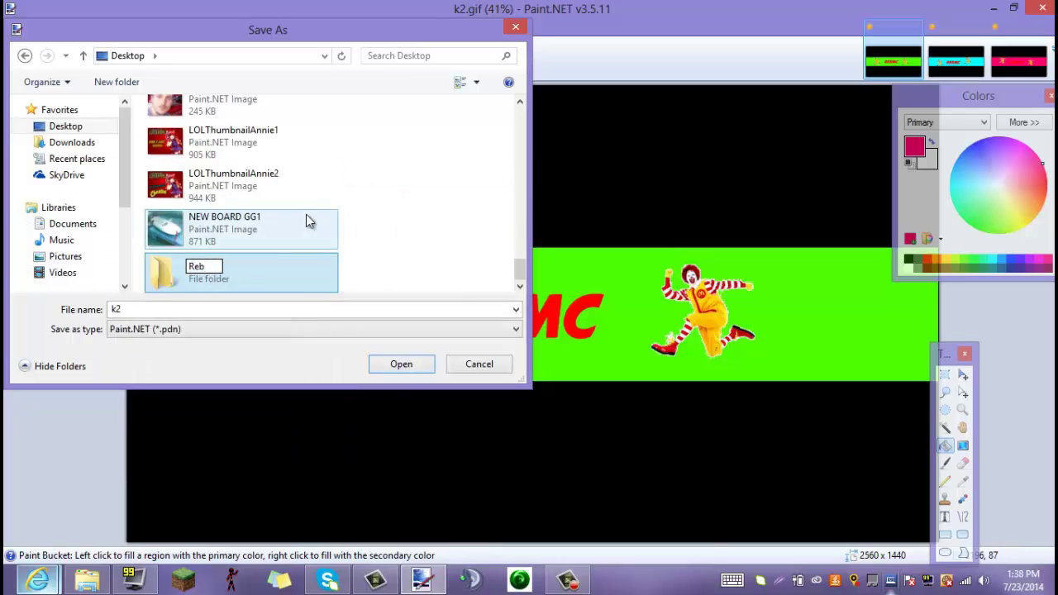
pyautogui.write("'s Banner")
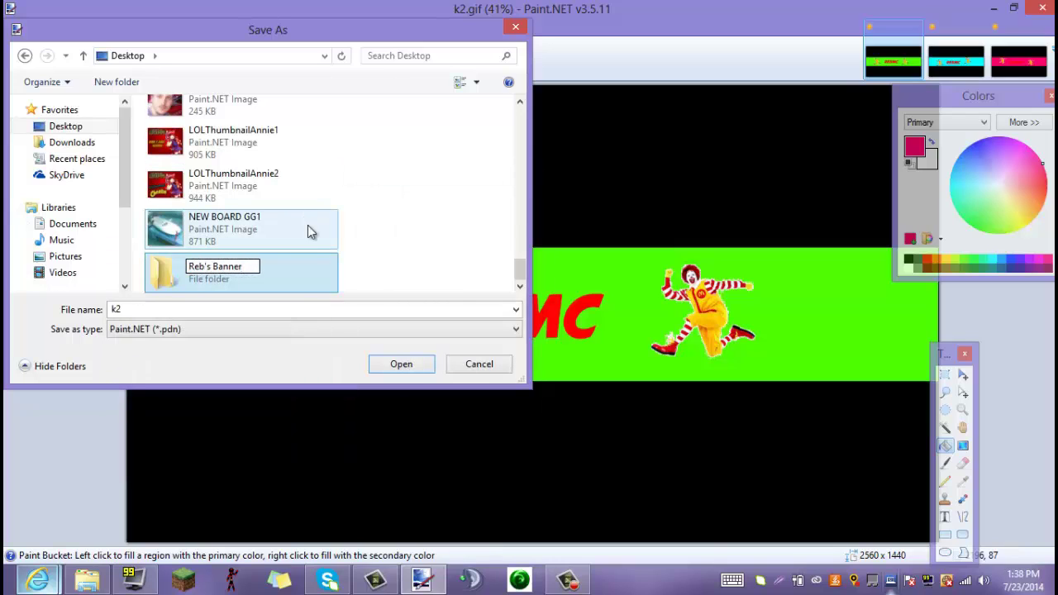
# Step: Save the green banner as the GIF R1 inside the Reb's Banner folder
pyautogui.doubleClick(314, 275)
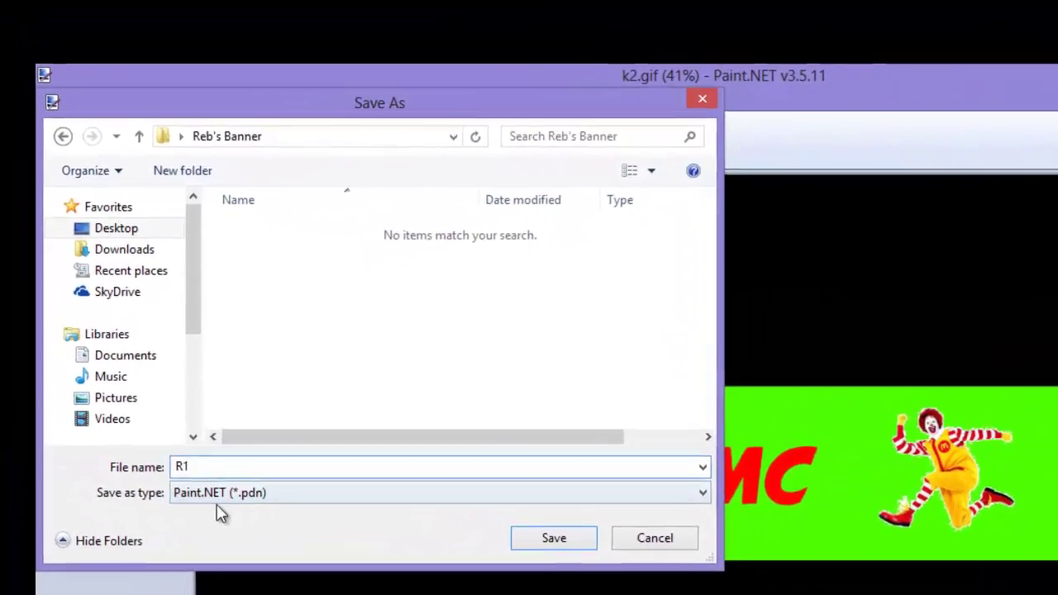
pyautogui.click(185, 418)
pyautogui.click(223, 572)
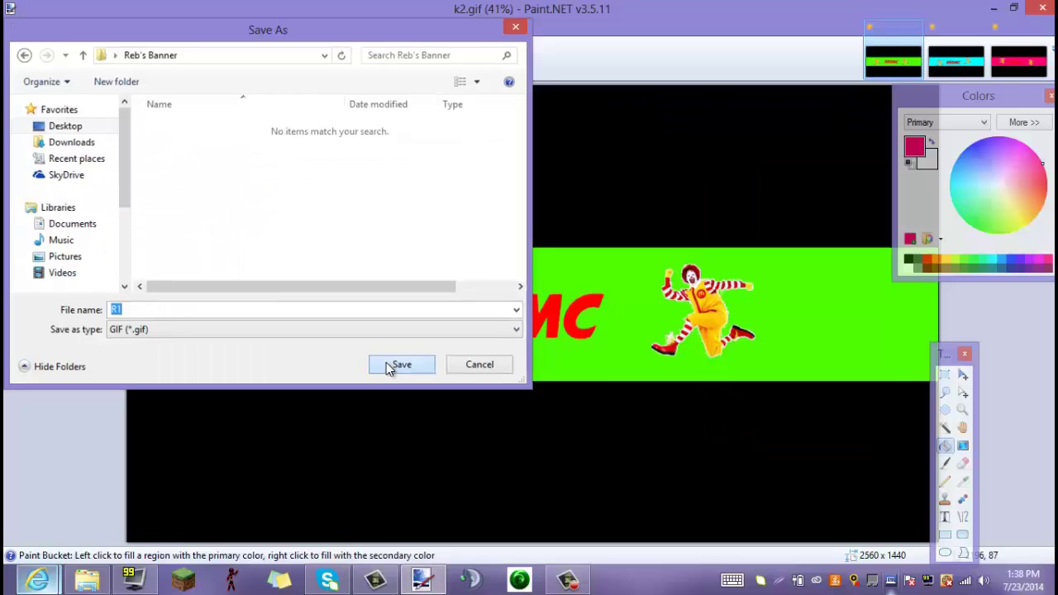
pyautogui.click(391, 365)
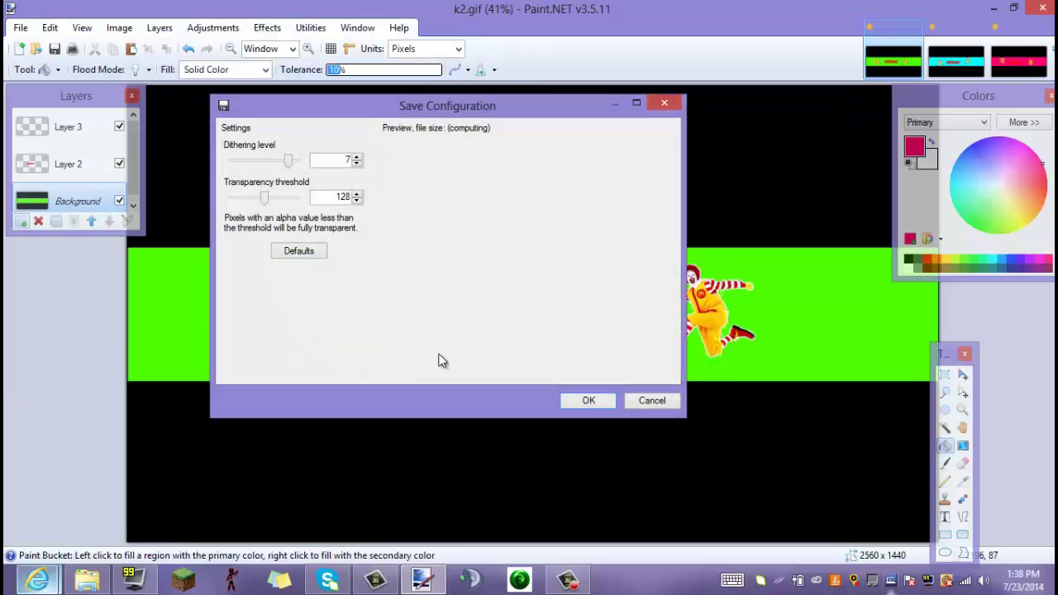
pyautogui.click(589, 400)
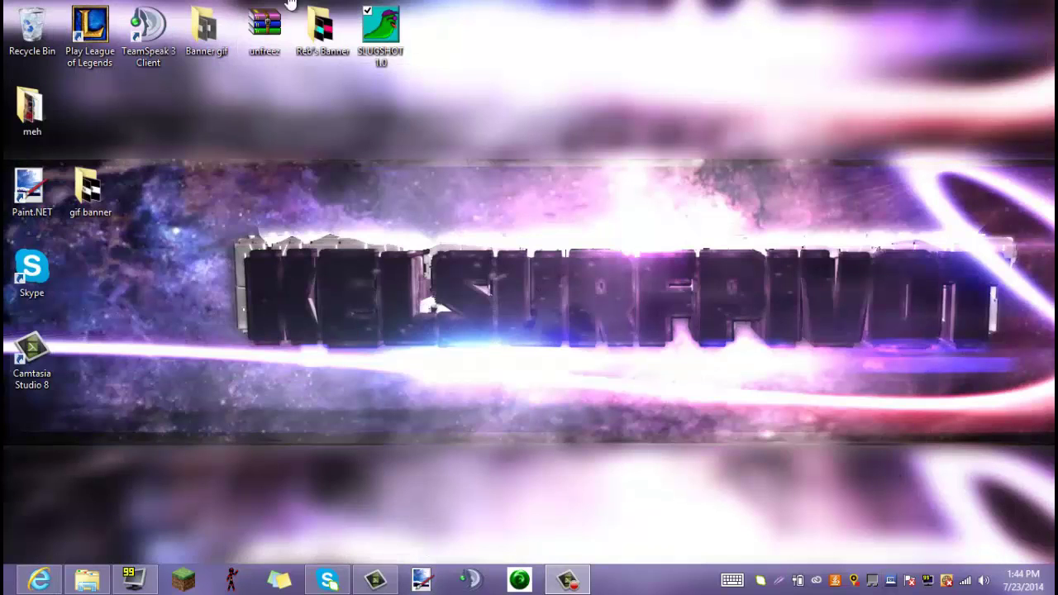
# Step: Launch UnFREEz.exe from unfreez.zip and close the WinRAR window
pyautogui.doubleClick(269, 52)
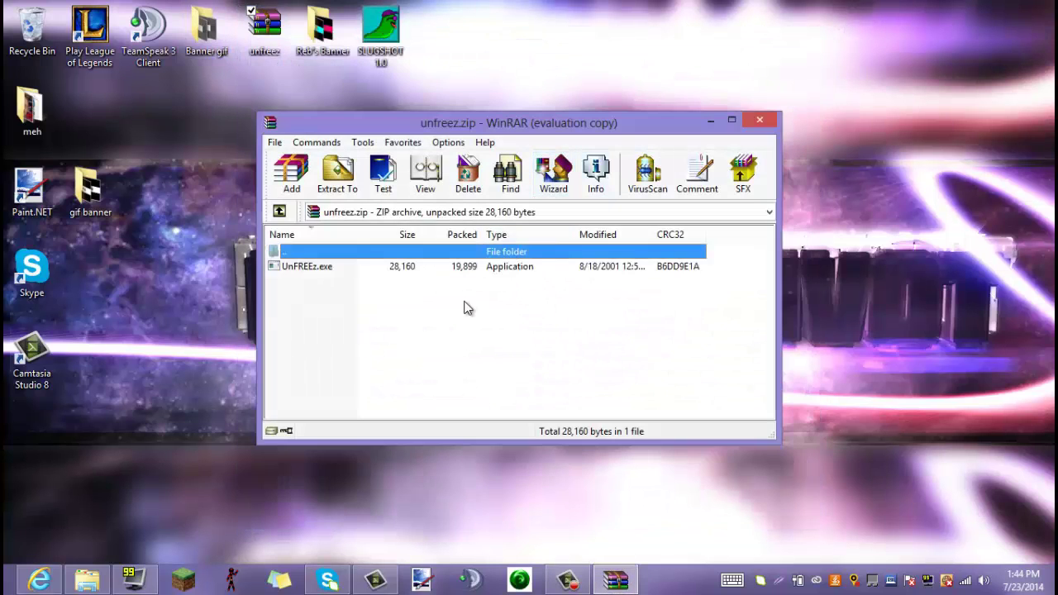
pyautogui.doubleClick(453, 270)
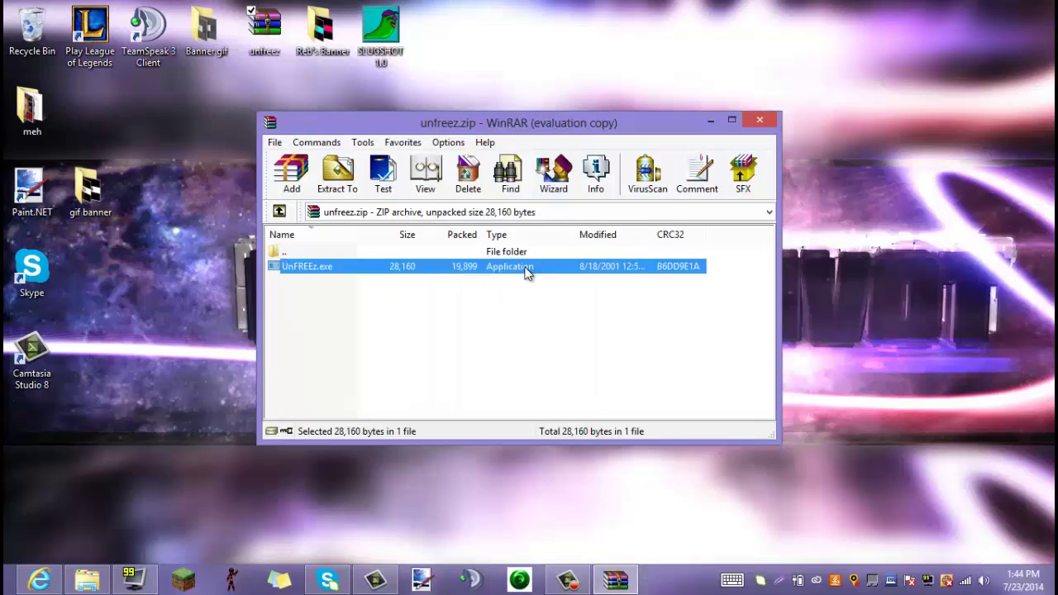
pyautogui.click(756, 122)
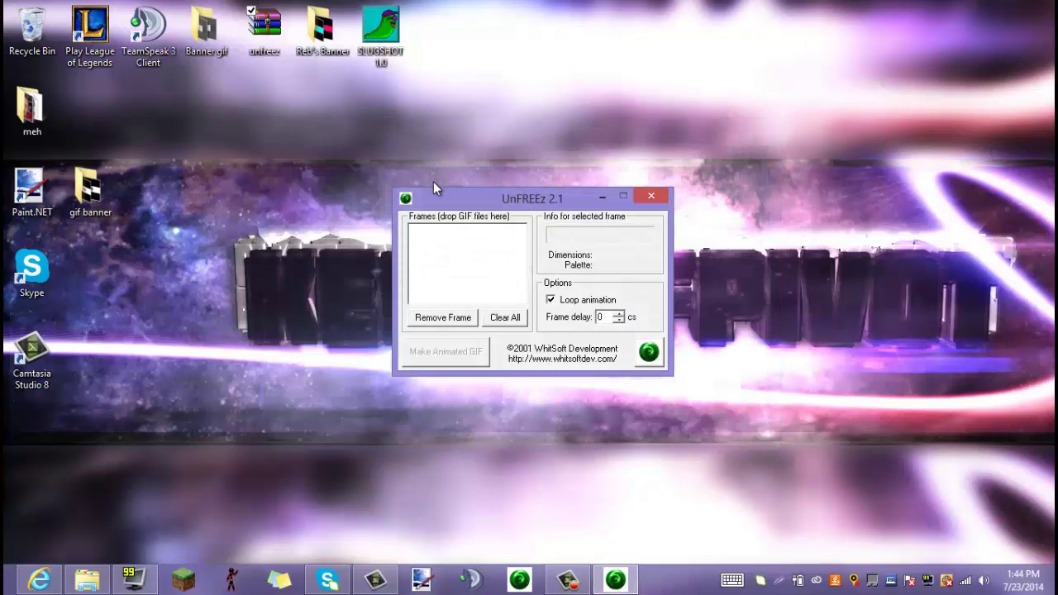
# Step: Add R1.gif, R2.gif and R3.gif from the Reb's Banner folder as UnFREEz frames
pyautogui.doubleClick(326, 57)
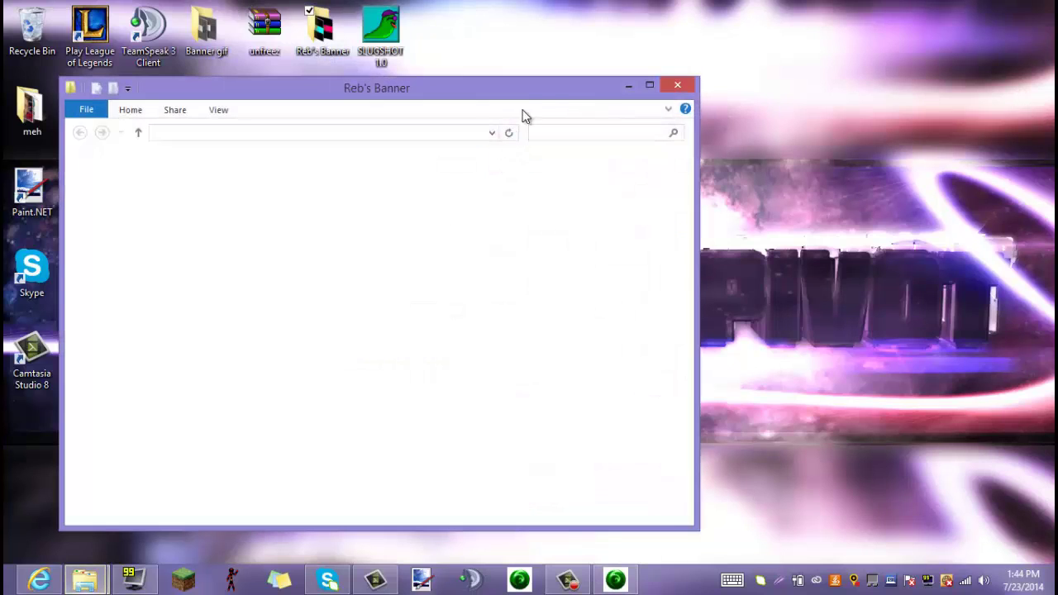
pyautogui.moveTo(541, 91); pyautogui.dragTo(442, 85)
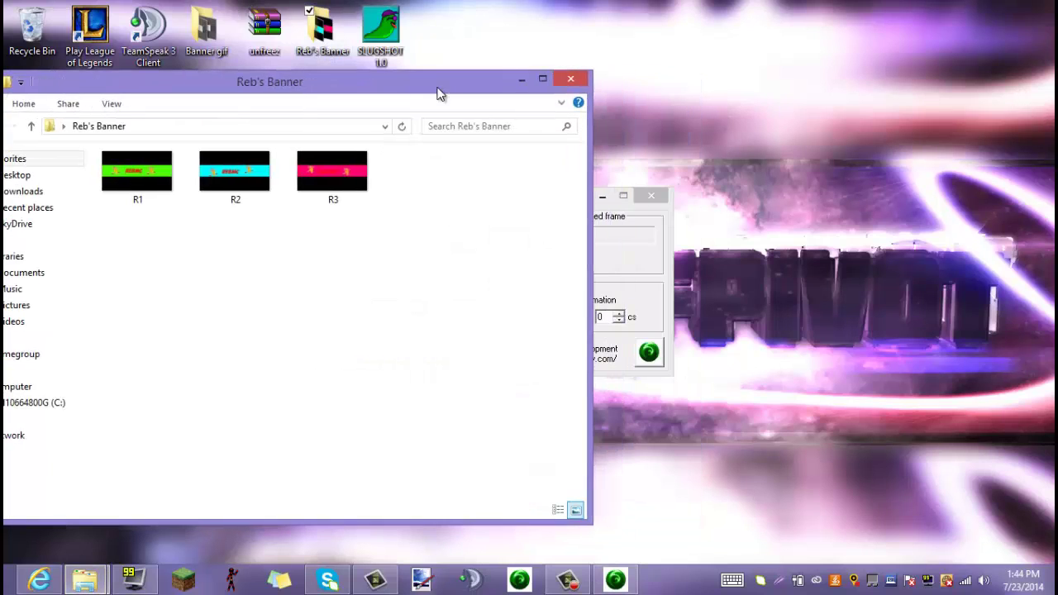
pyautogui.click(609, 216)
pyautogui.moveTo(622, 206); pyautogui.dragTo(833, 193)
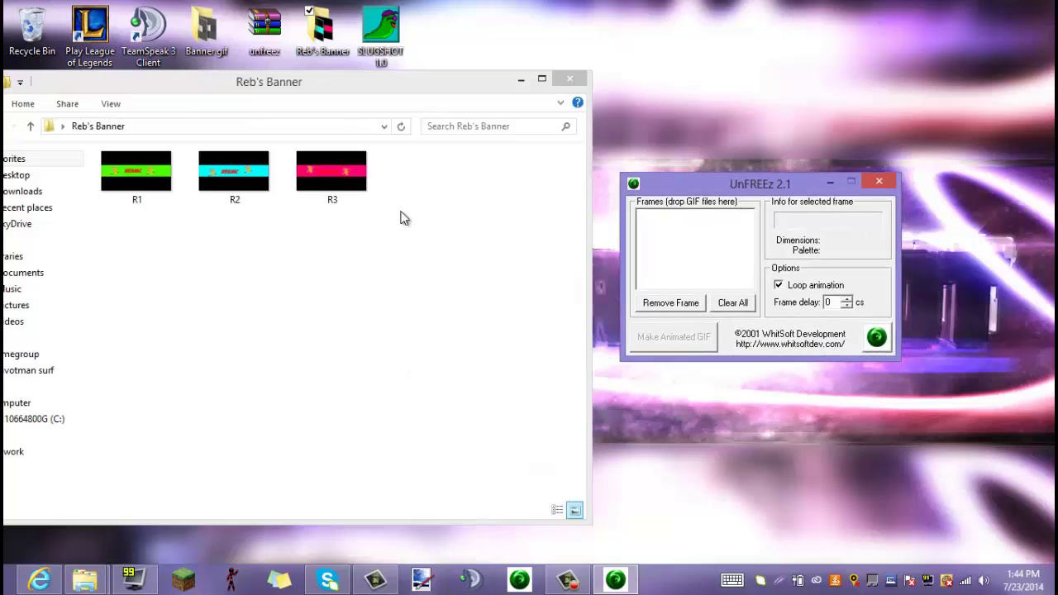
pyautogui.moveTo(405, 215); pyautogui.dragTo(87, 153)
pyautogui.moveTo(155, 192); pyautogui.dragTo(662, 269)
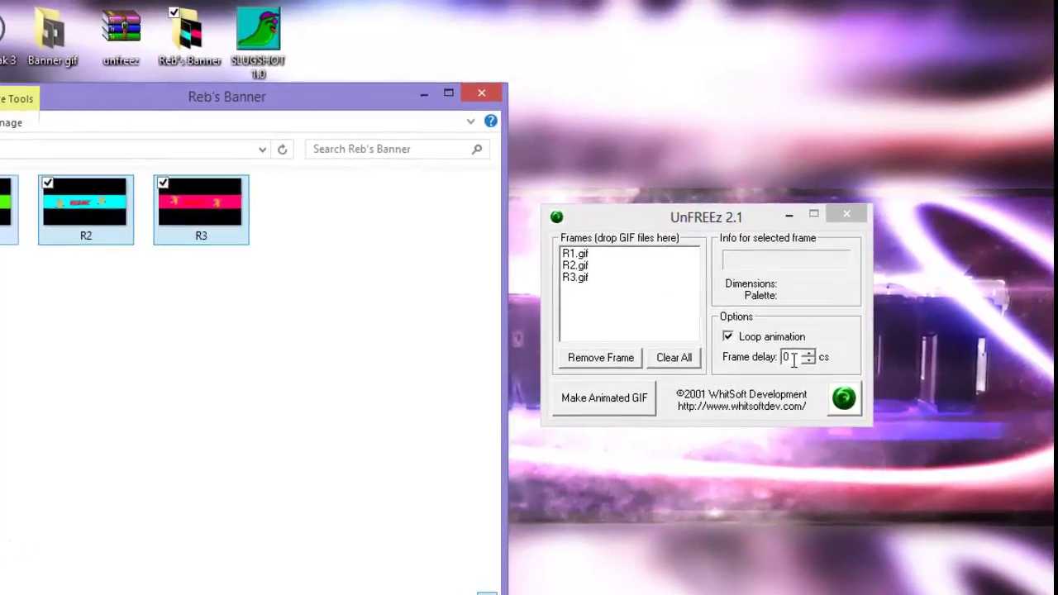
# Step: Set the frame delay to 4 cs and start Make Animated GIF, saving to the Desktop
pyautogui.doubleClick(809, 326)
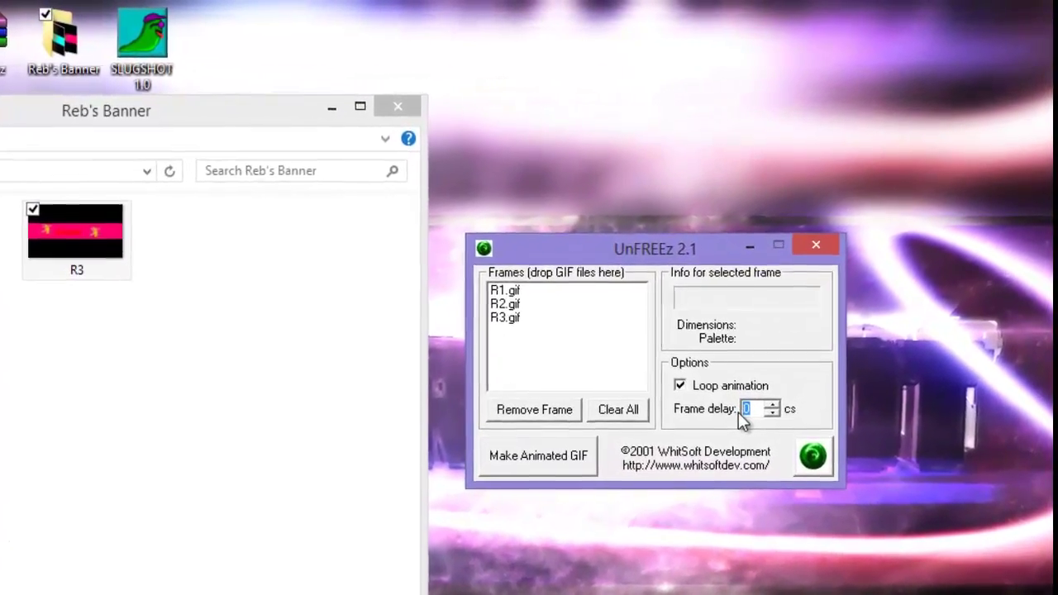
pyautogui.write('4')
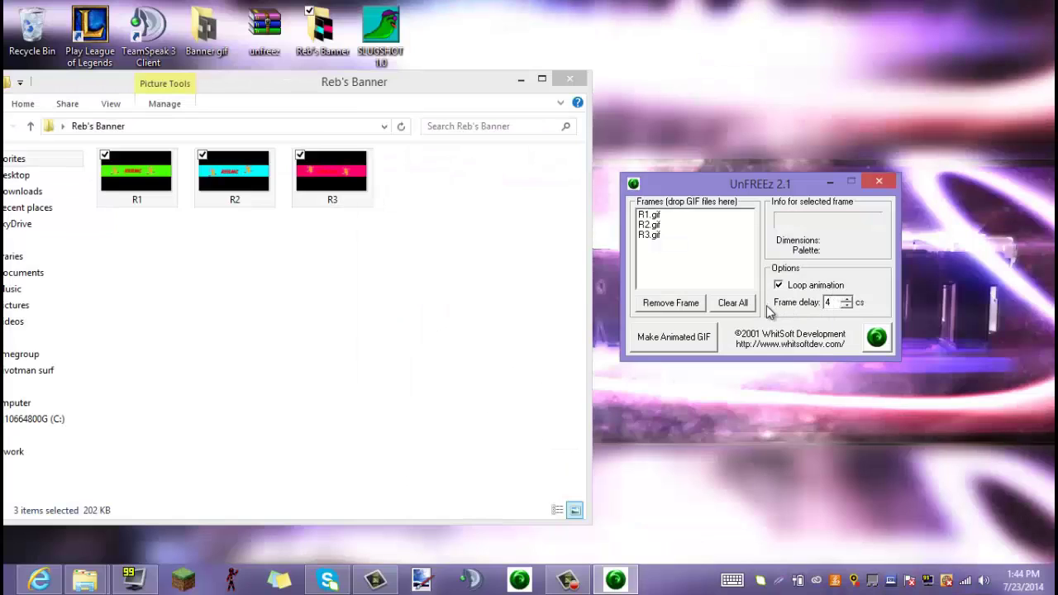
pyautogui.click(687, 337)
pyautogui.scroll(-2, 598, 278)
pyautogui.click(597, 274)
pyautogui.scroll(2, 628, 277)
pyautogui.click(638, 274)
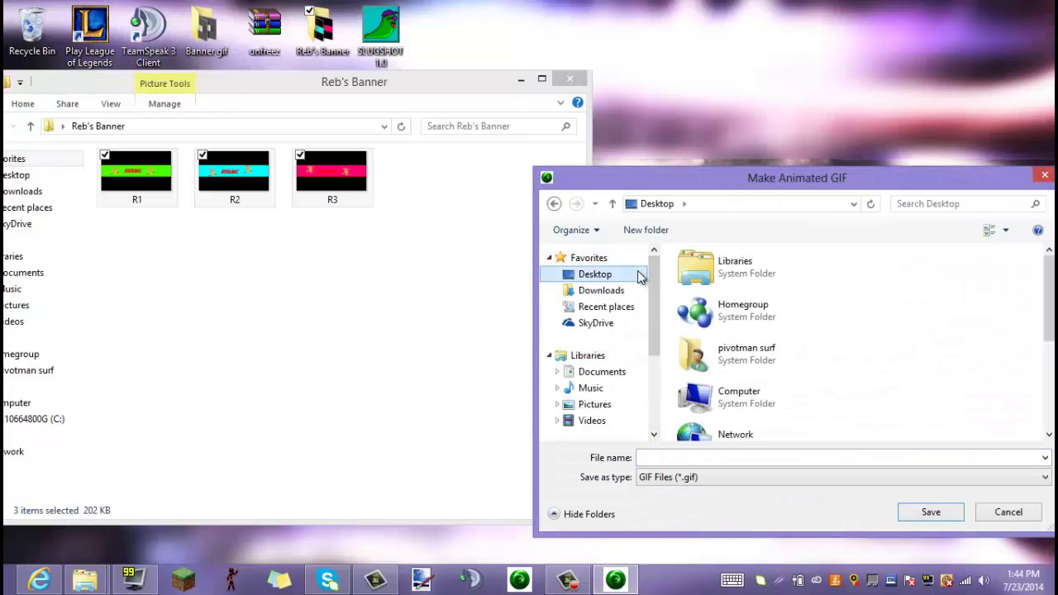
# Step: Save the animated GIF as 'Reb's Banner' in the Reb's Banner folder and check the file
pyautogui.scroll(-2, 746, 373)
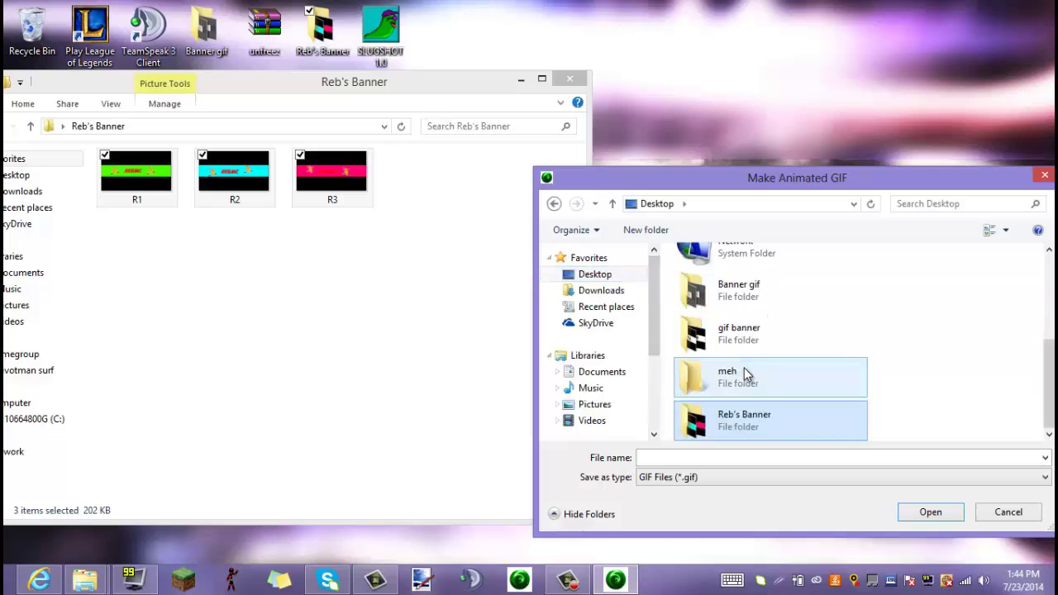
pyautogui.click(753, 420)
pyautogui.press('Return')
pyautogui.click(740, 456)
pyautogui.write('Reb')
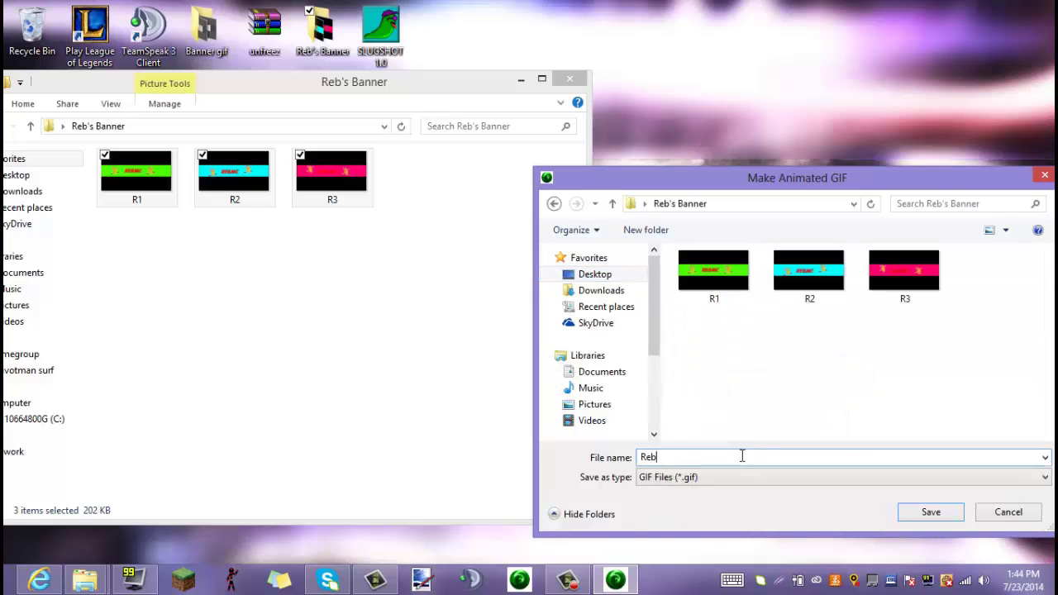
pyautogui.write("'s Banner")
pyautogui.press('Return')
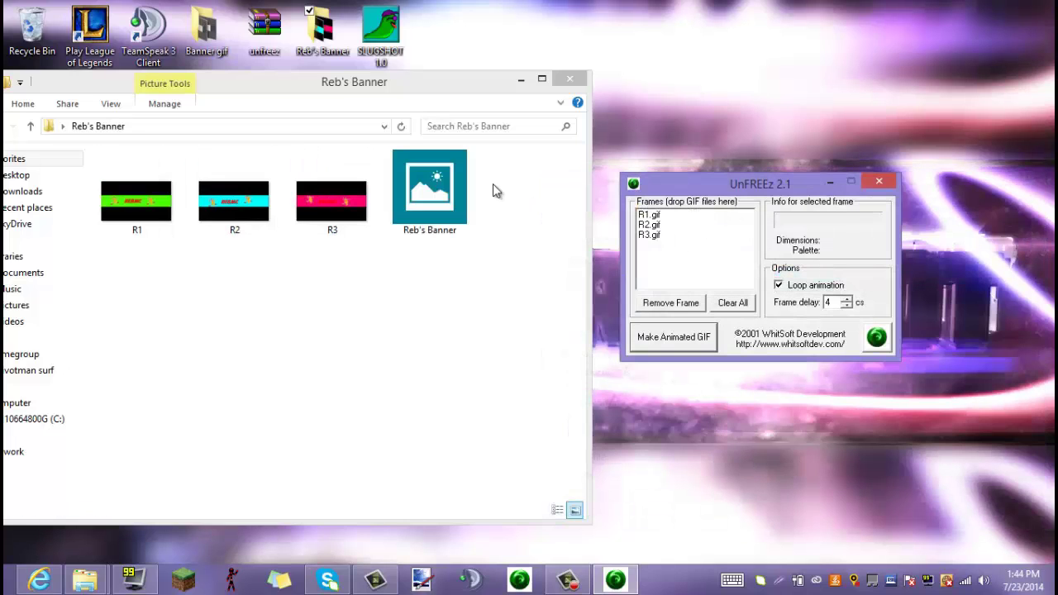
pyautogui.click(442, 100)
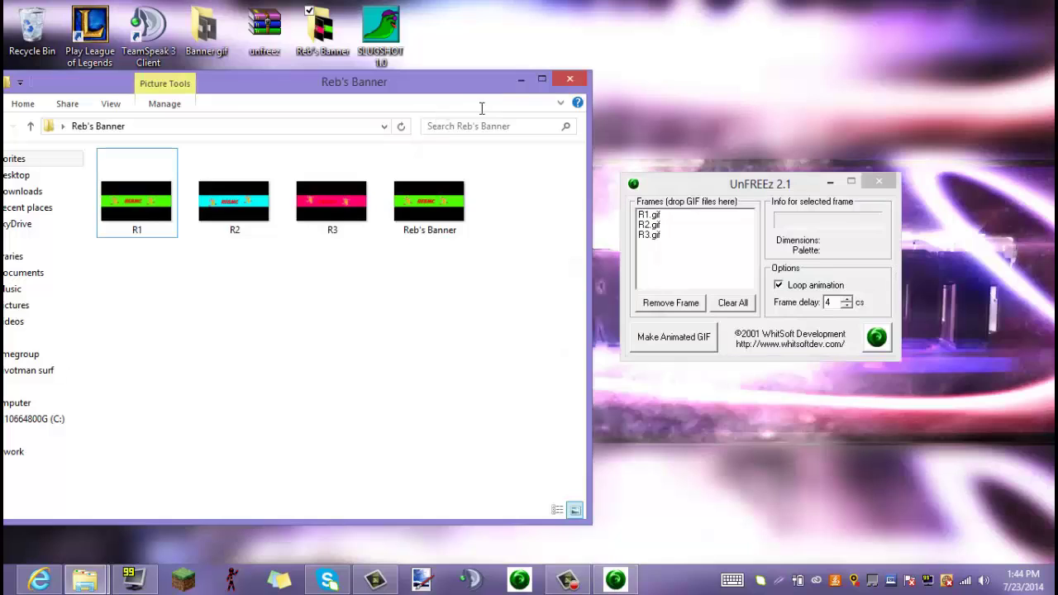
pyautogui.click(444, 198)
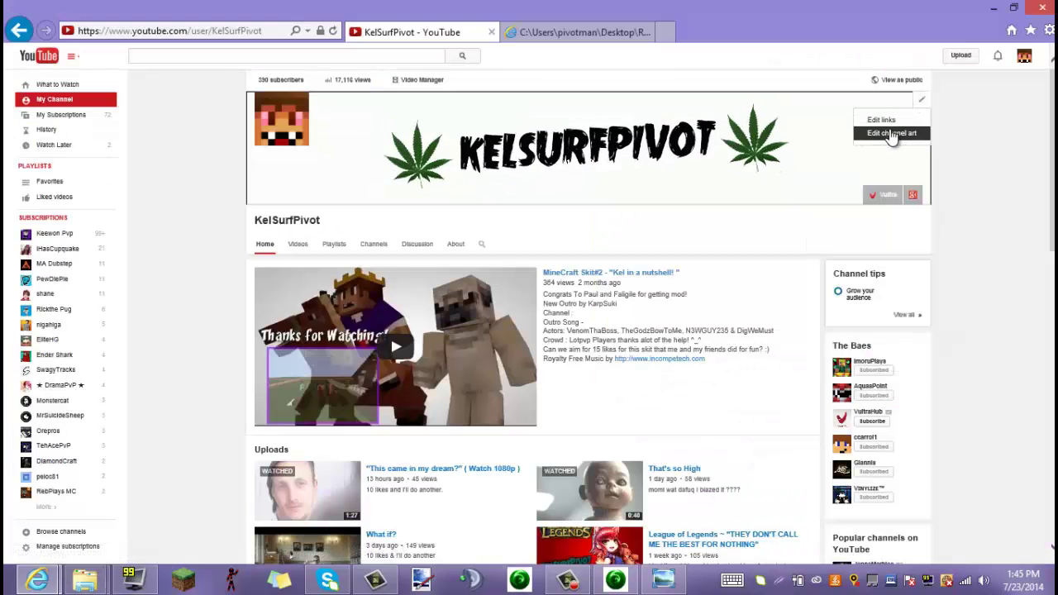
# Step: Upload Reb's Banner.gif from Desktop > Reb's Banner as the new YouTube channel art
pyautogui.click(892, 134)
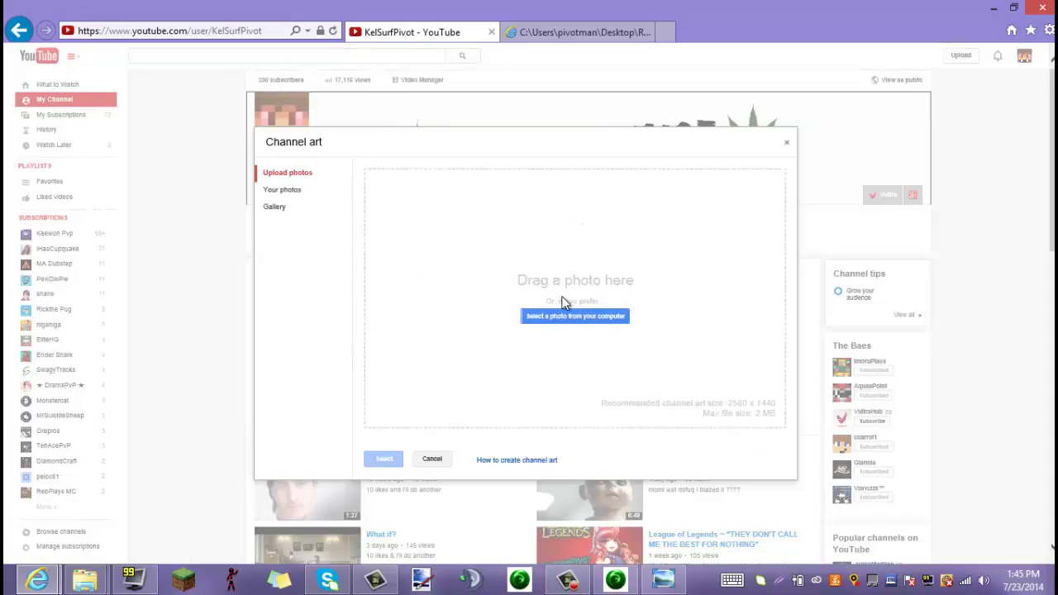
pyautogui.click(569, 318)
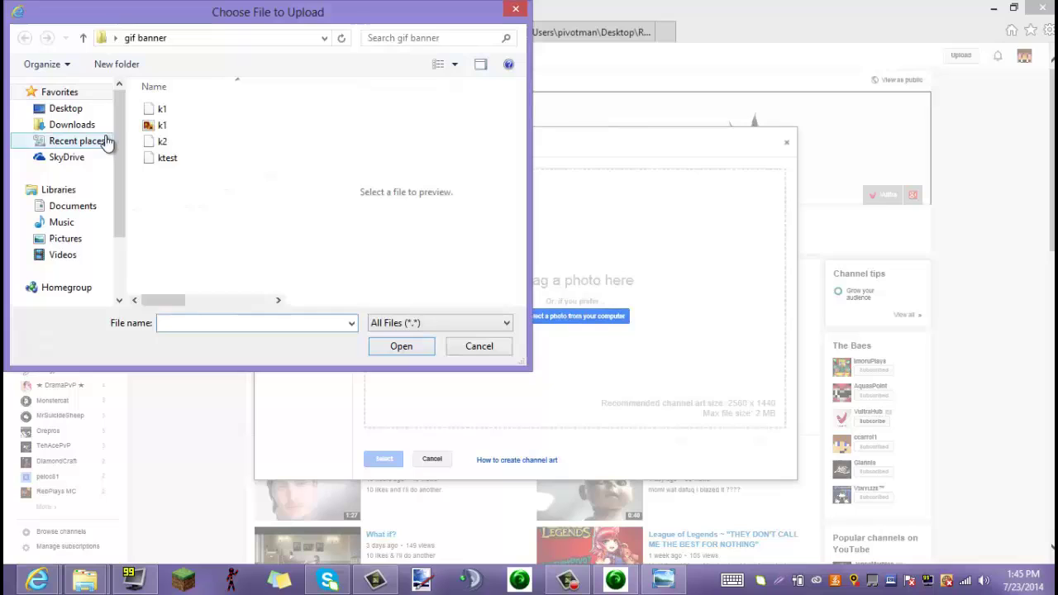
pyautogui.click(91, 93)
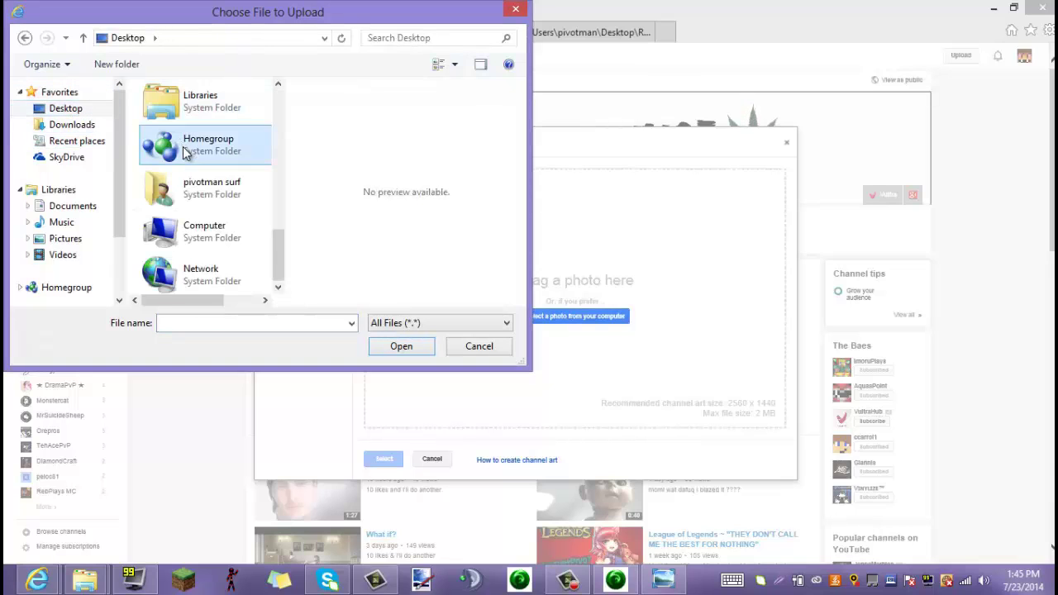
pyautogui.scroll(-3, 184, 146)
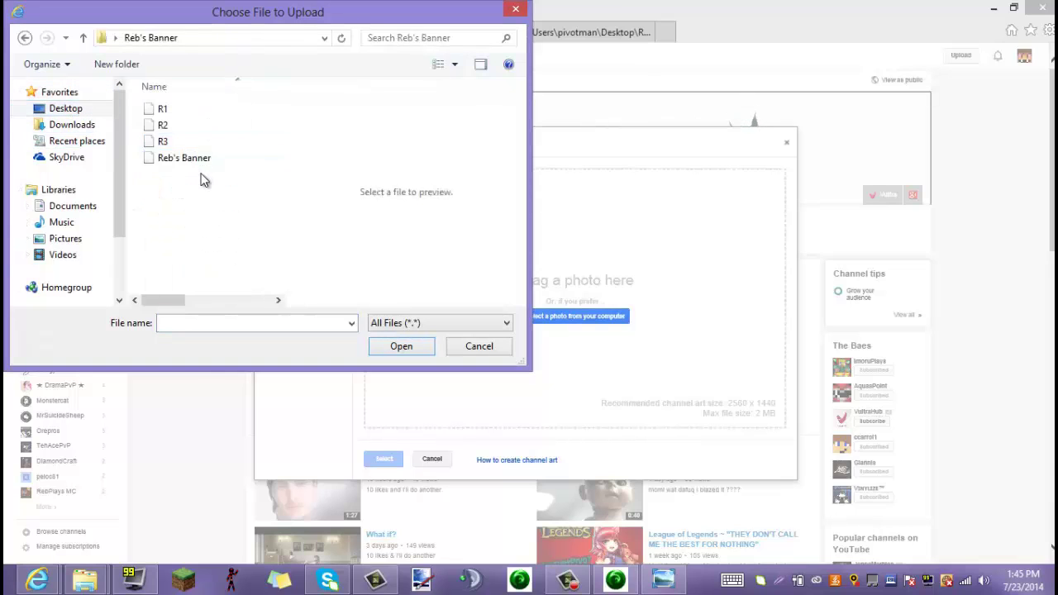
pyautogui.doubleClick(203, 160)
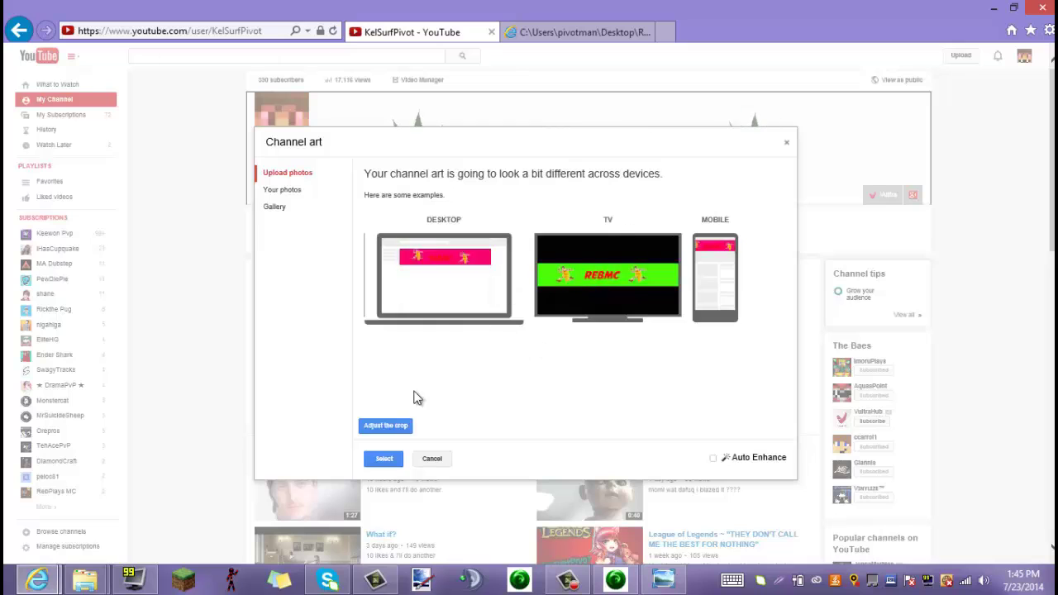
# Step: Confirm the uploaded REBMC banner as the channel art
pyautogui.click(385, 459)
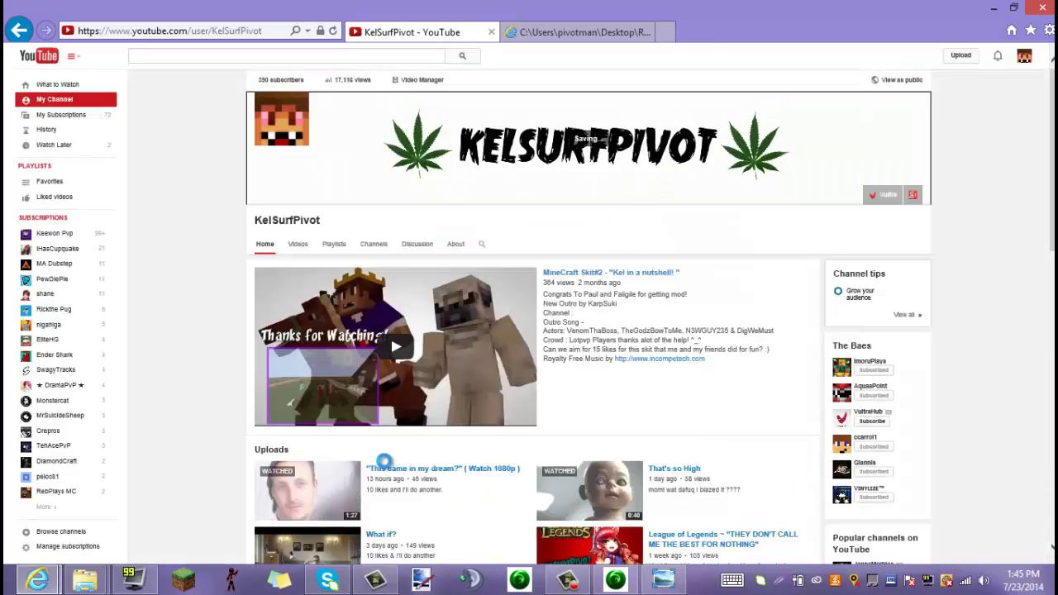